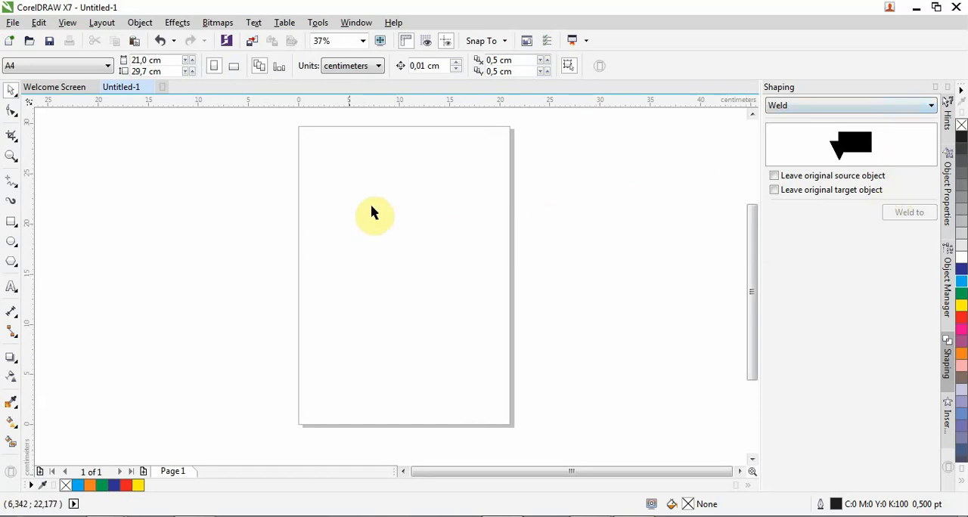
# Open the Transformations settings for object position
pyautogui.click(154, 25)
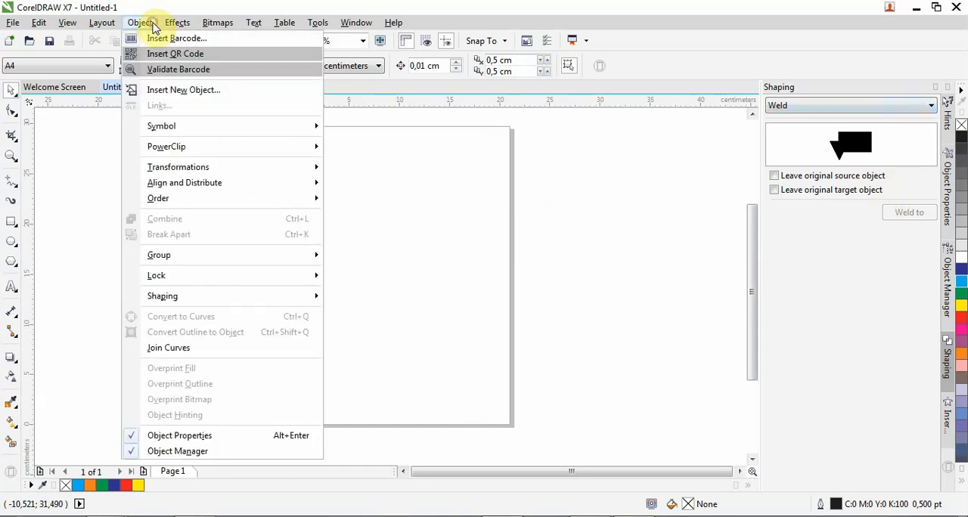
pyautogui.moveTo(189, 169)
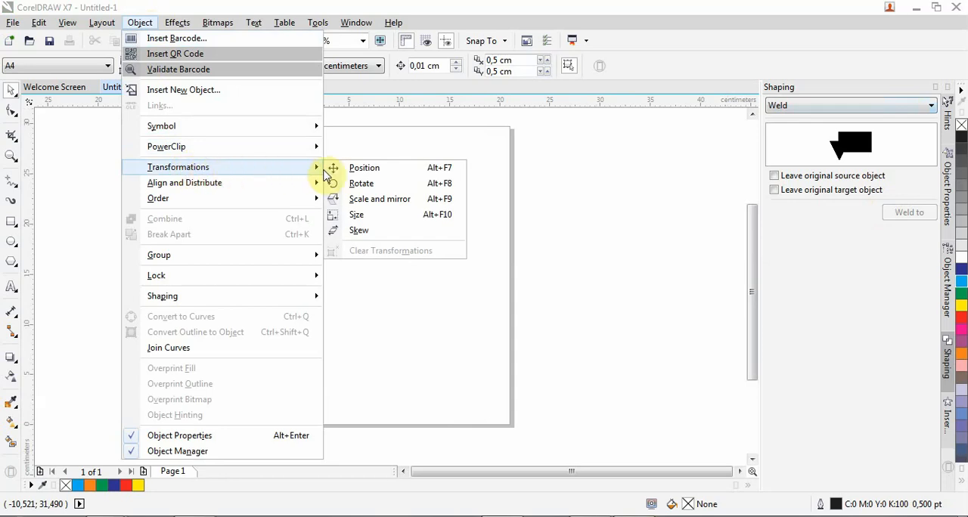
pyautogui.click(372, 168)
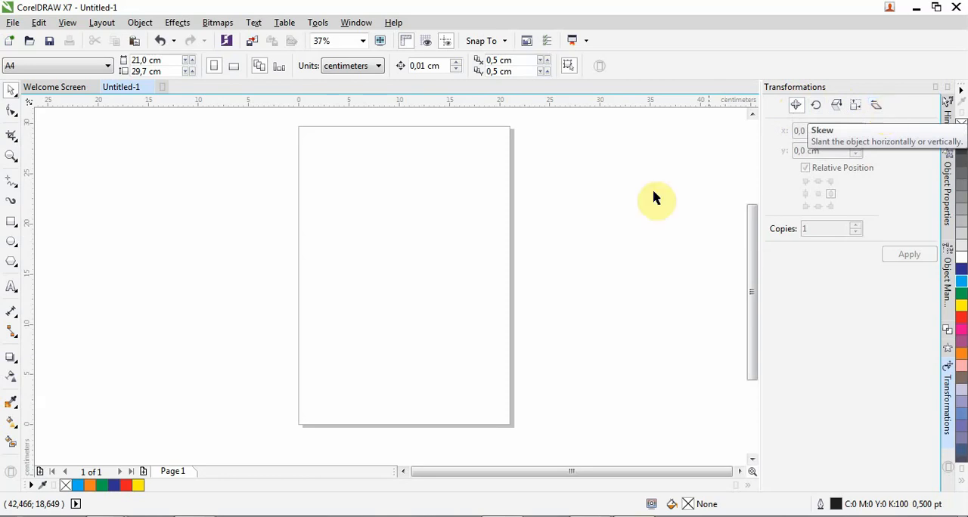
# Draw a rectangle near the page's upper-left corner and set its width and height to 10 cm each
pyautogui.click(12, 221)
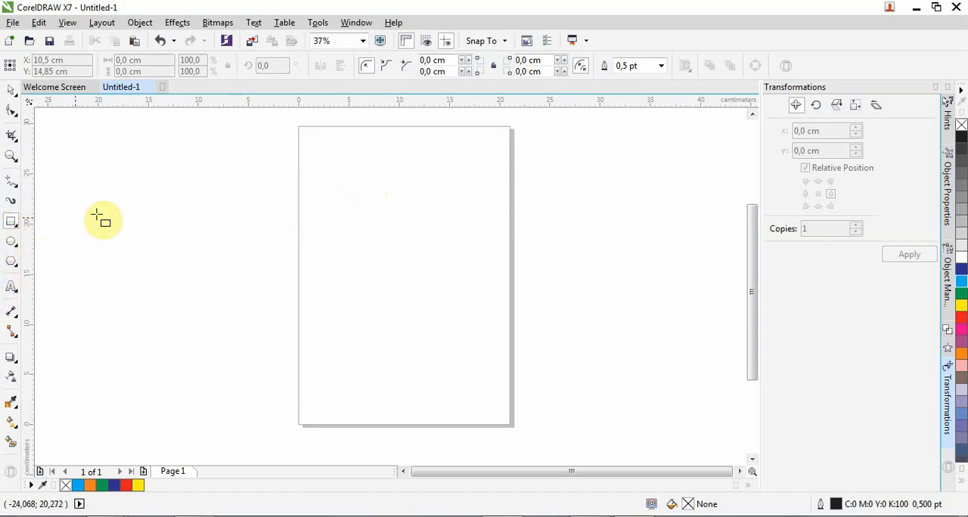
pyautogui.moveTo(316, 136); pyautogui.dragTo(384, 186)
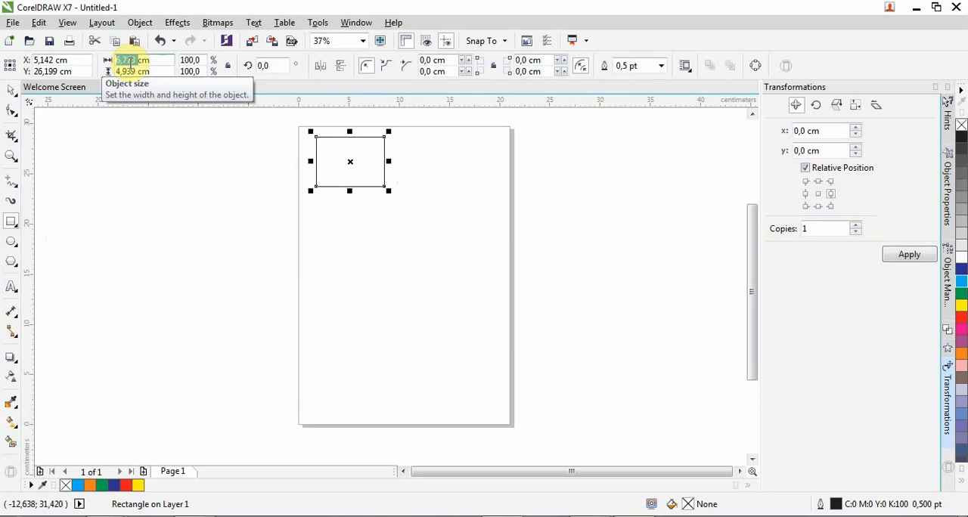
pyautogui.write('10')
pyautogui.press('Tab')
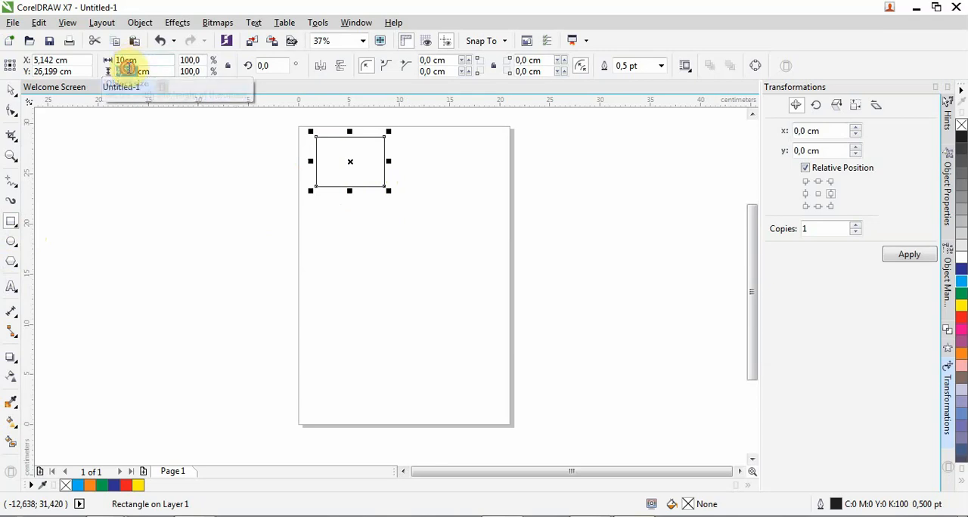
pyautogui.write('10')
pyautogui.press('Return')
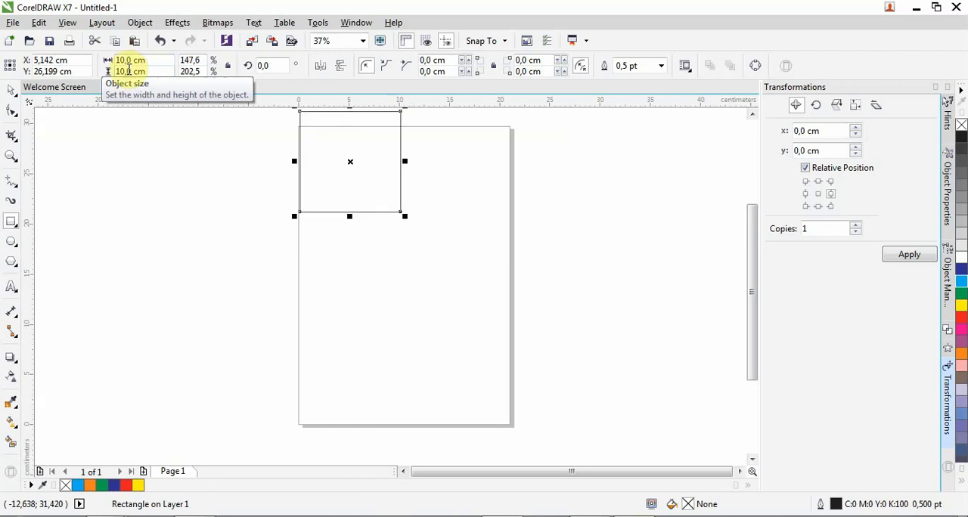
# Move the square fully inside the page's upper-left area and fill it with red
pyautogui.click(10, 90)
pyautogui.moveTo(333, 141); pyautogui.dragTo(338, 169)
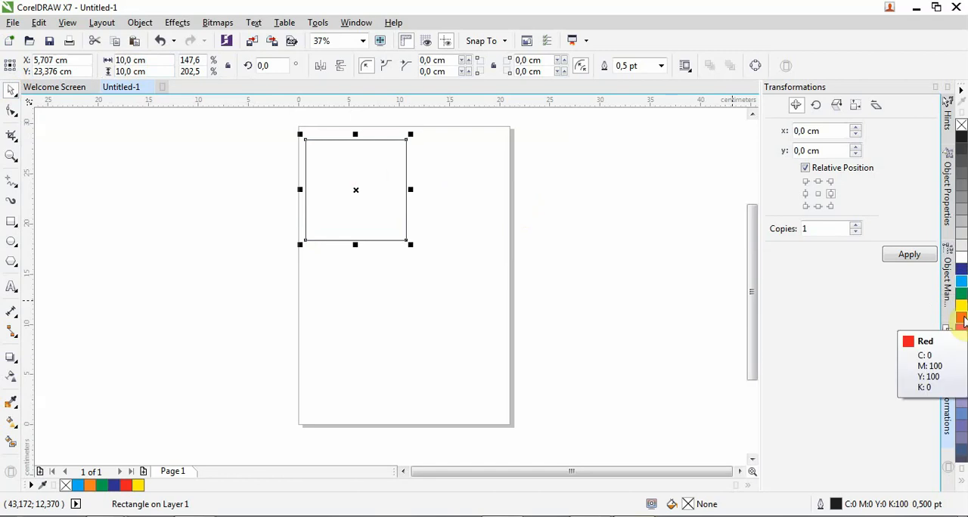
pyautogui.click(962, 318)
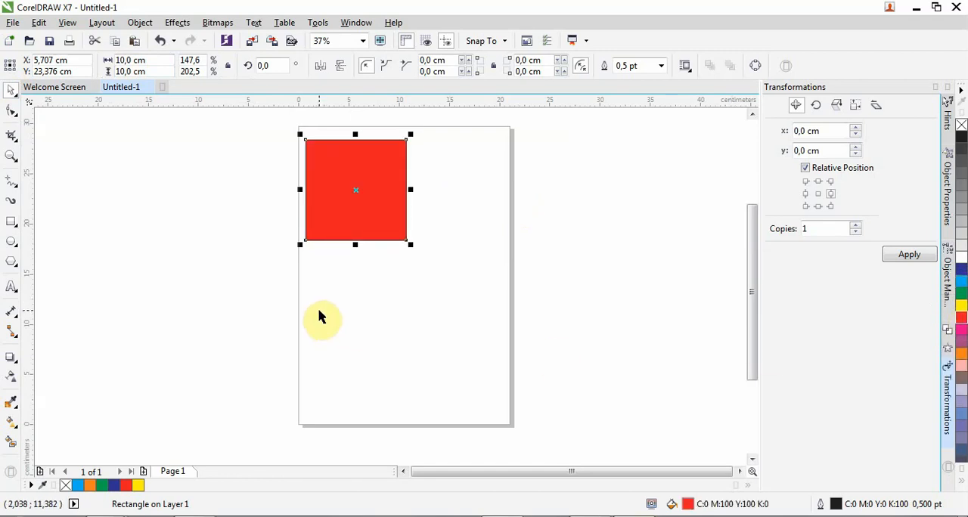
pyautogui.click(797, 110)
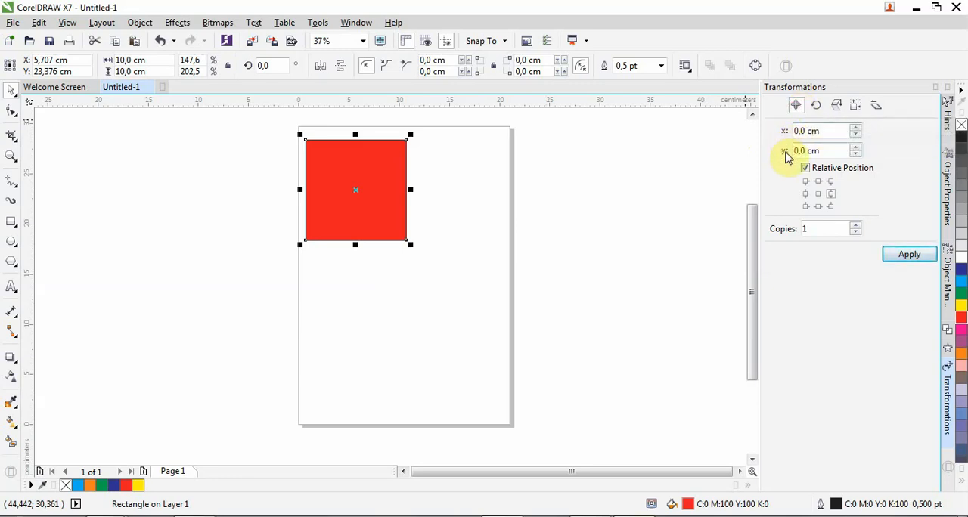
# Draw a vertical line about 12.8 cm long beside the page's right edge with the Pen tool
pyautogui.click(13, 189)
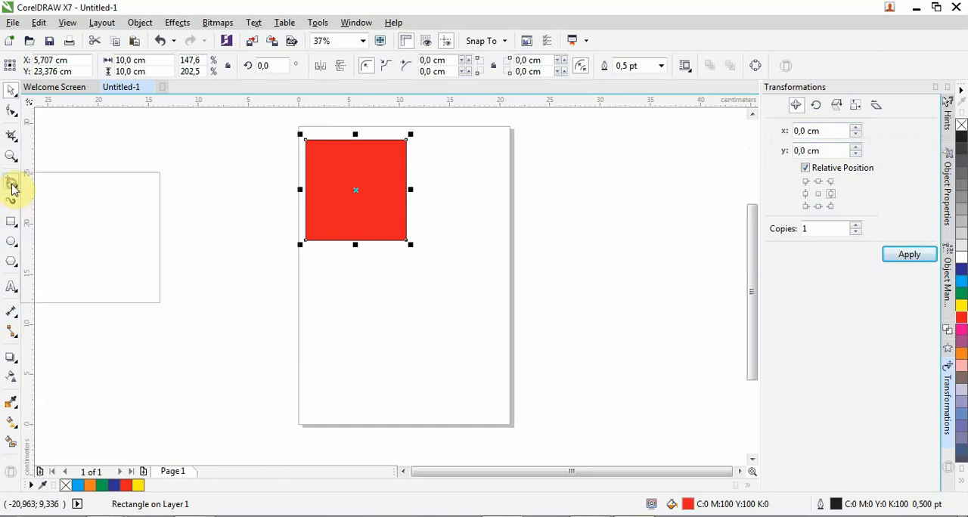
pyautogui.click(53, 225)
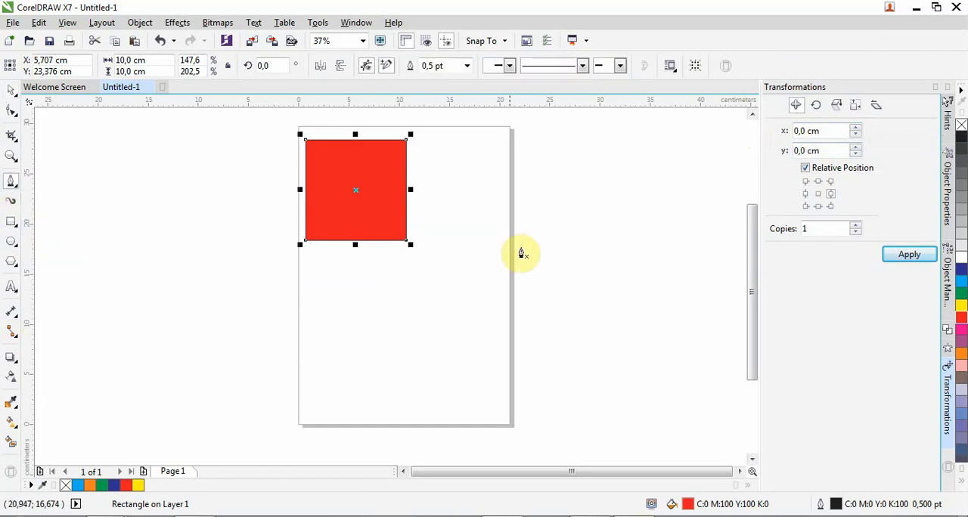
pyautogui.click(551, 171)
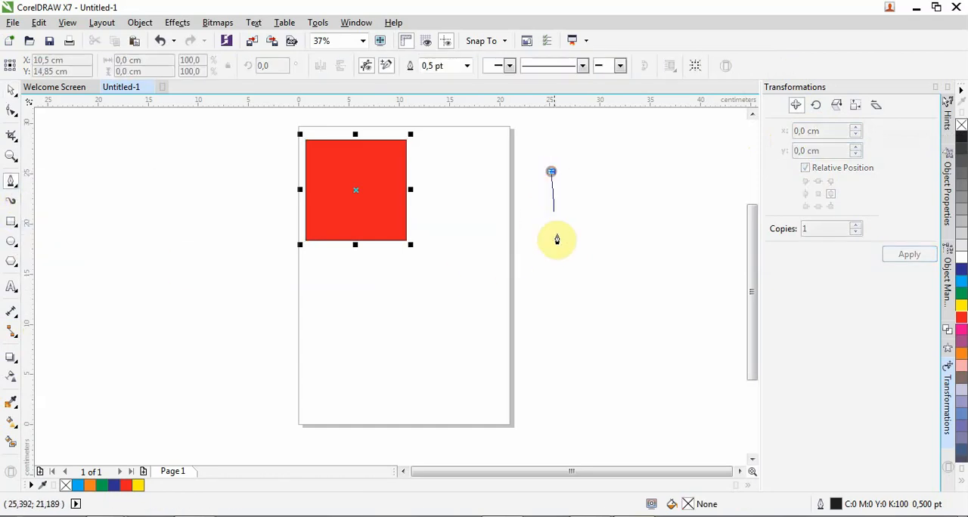
pyautogui.click(550, 302)
pyautogui.press('space')
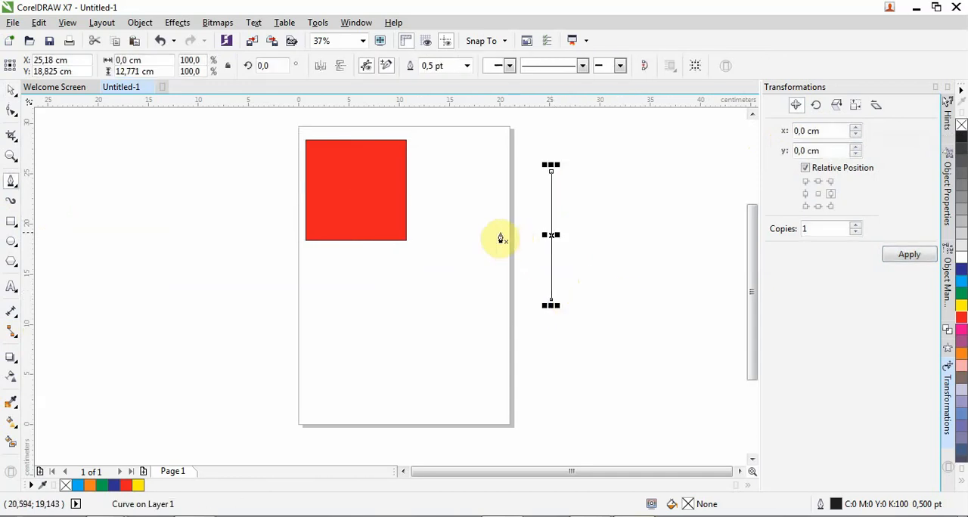
pyautogui.click(469, 233)
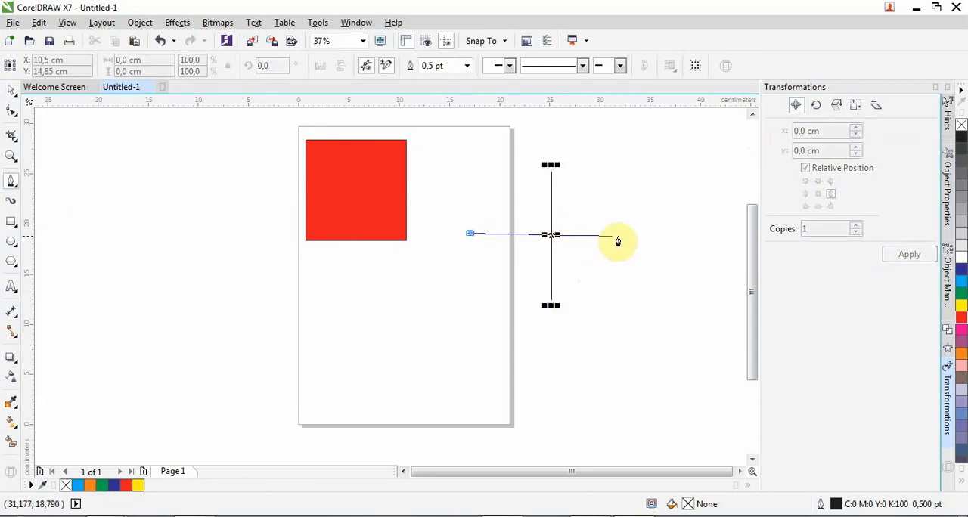
pyautogui.click(644, 234)
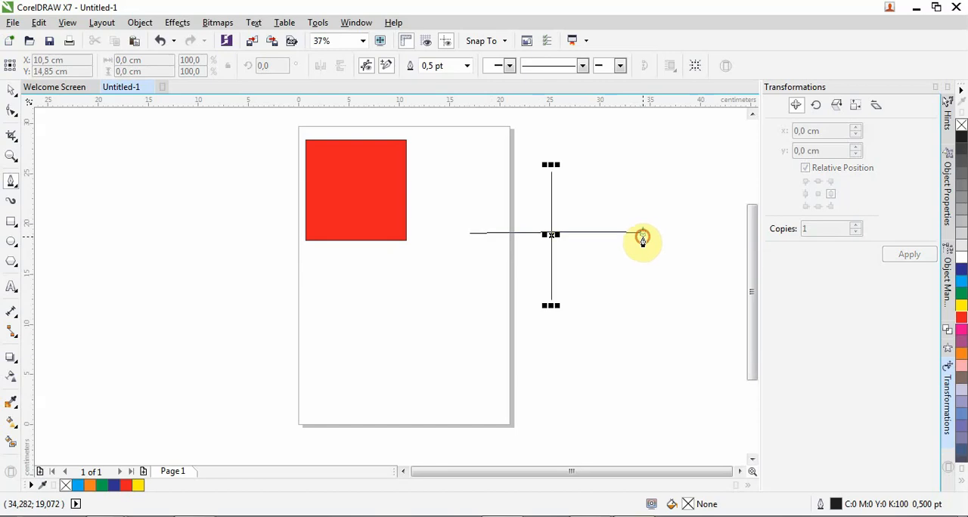
pyautogui.press('space')
pyautogui.hotkey('ctrl', 'z')
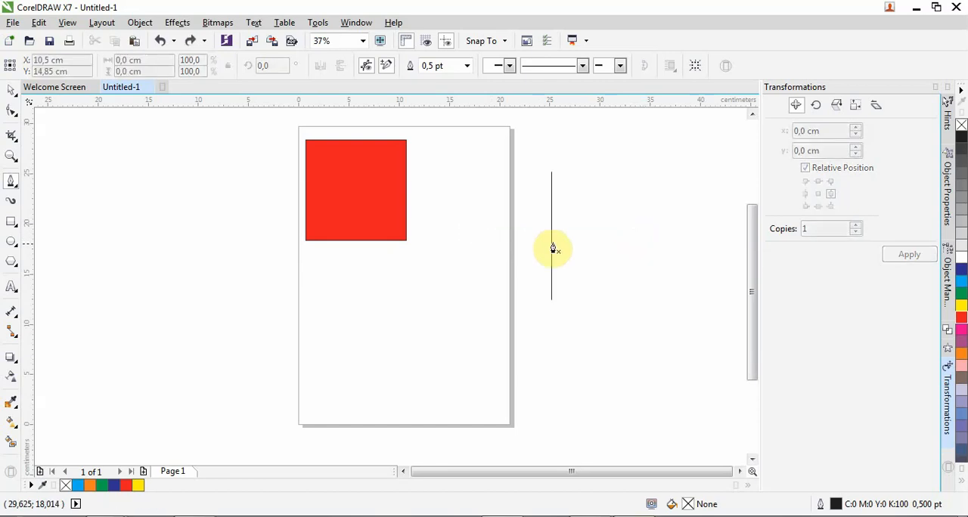
# Draw a straight horizontal line about 14.3 cm long crossing the middle of the vertical line
pyautogui.click(487, 236)
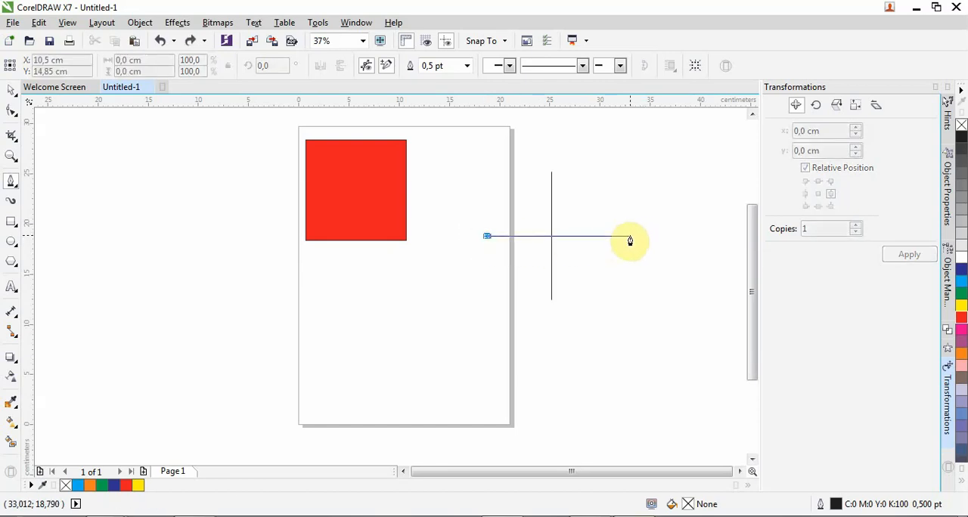
pyautogui.click(632, 236)
pyautogui.press('space')
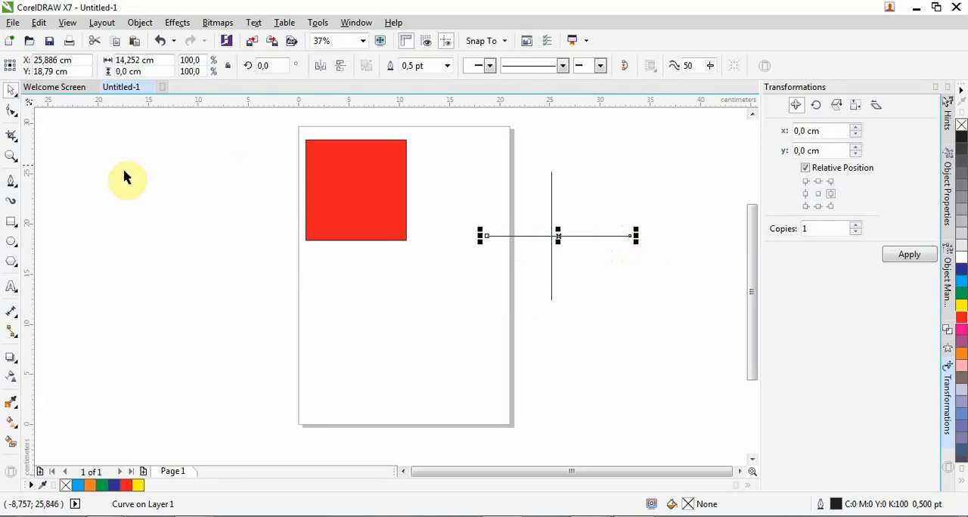
# Add the text label "x" and place it right at the right end of the horizontal axis line
pyautogui.click(11, 286)
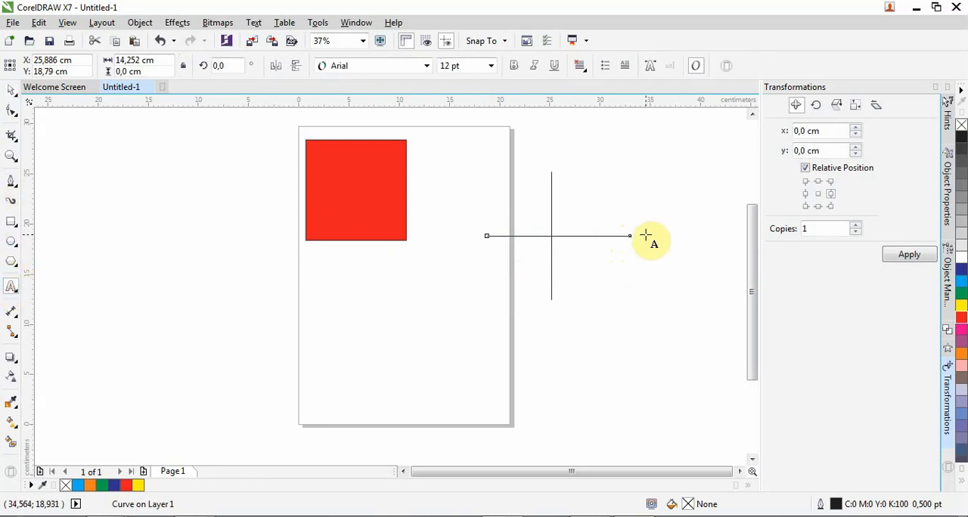
pyautogui.click(644, 236)
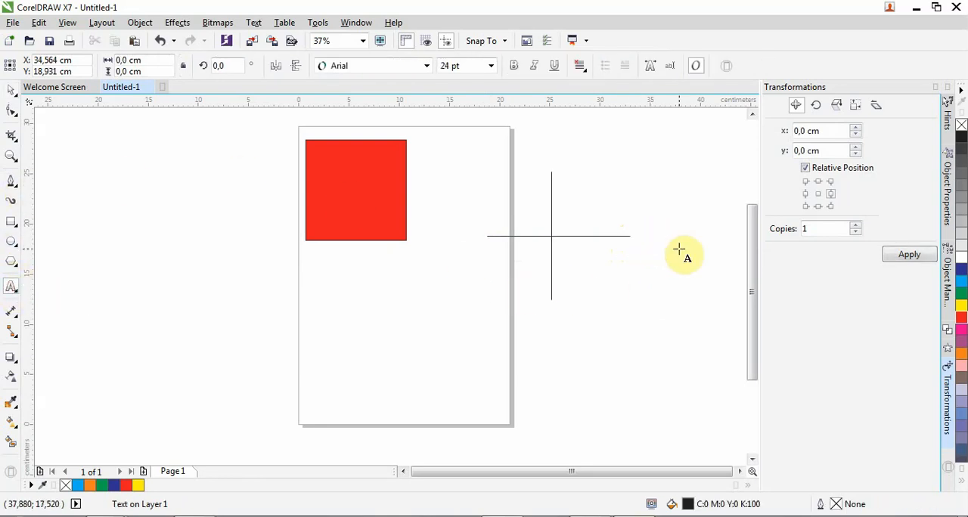
pyautogui.write('x')
pyautogui.press('Escape')
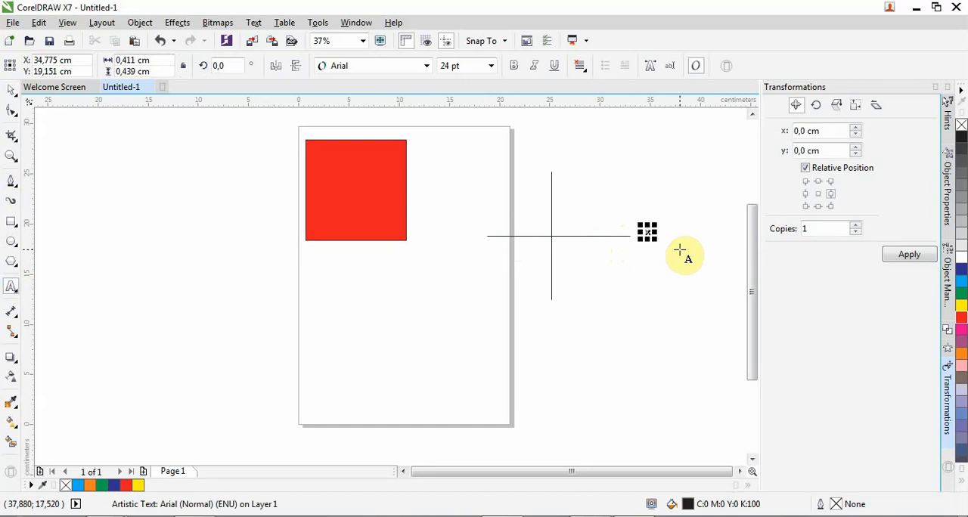
pyautogui.click(7, 91)
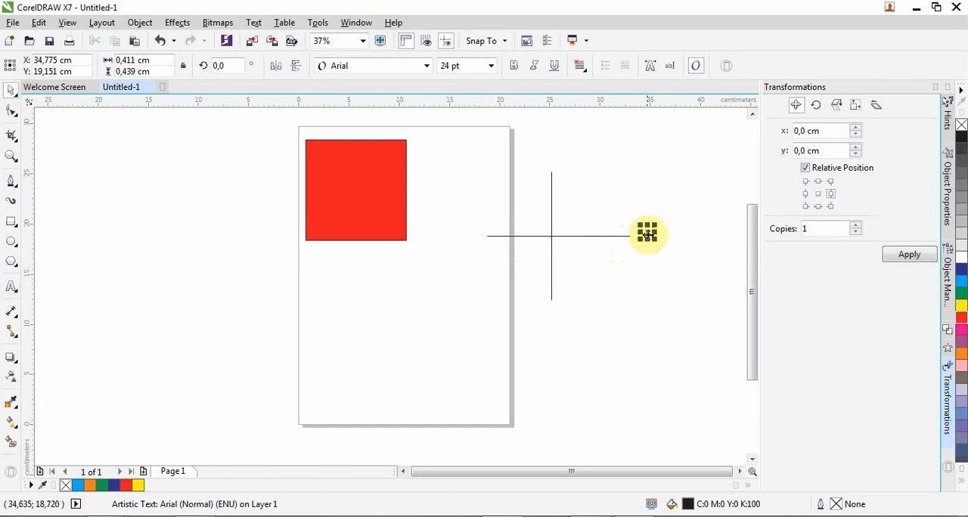
pyautogui.moveTo(648, 232); pyautogui.dragTo(642, 236)
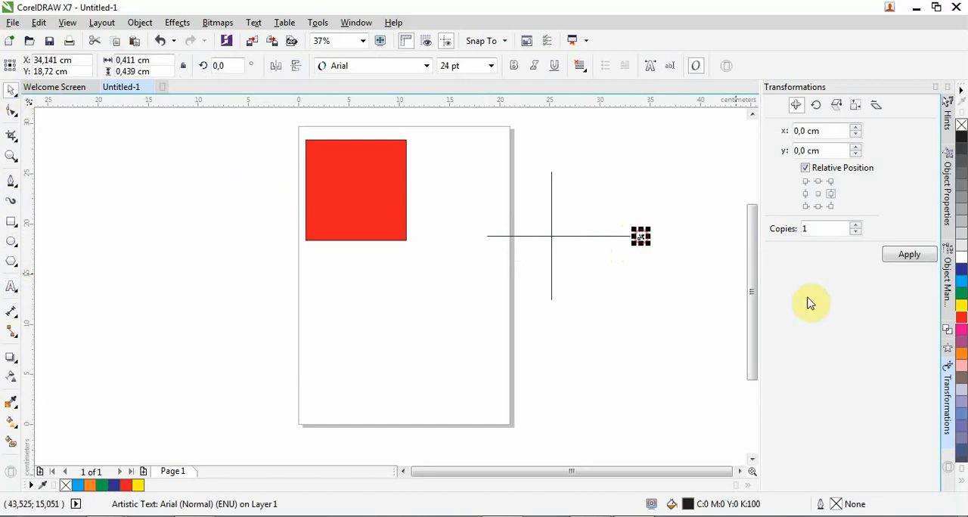
# Add the text label "y" and place it just above the upper end of the vertical axis line
pyautogui.click(11, 286)
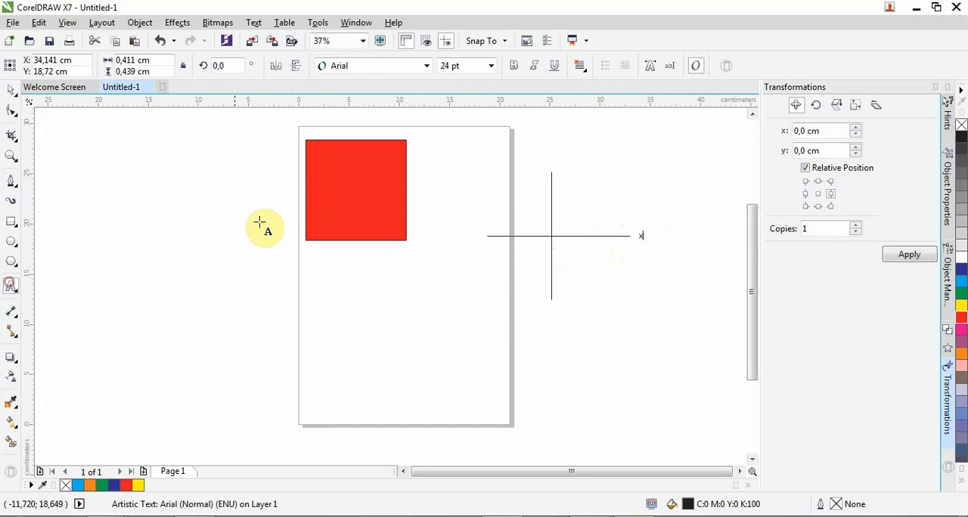
pyautogui.click(539, 155)
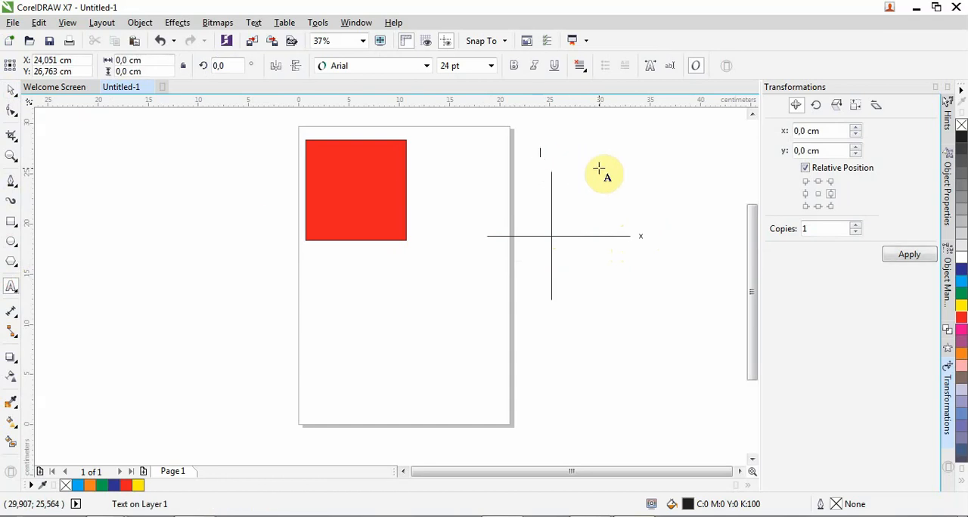
pyautogui.write('y')
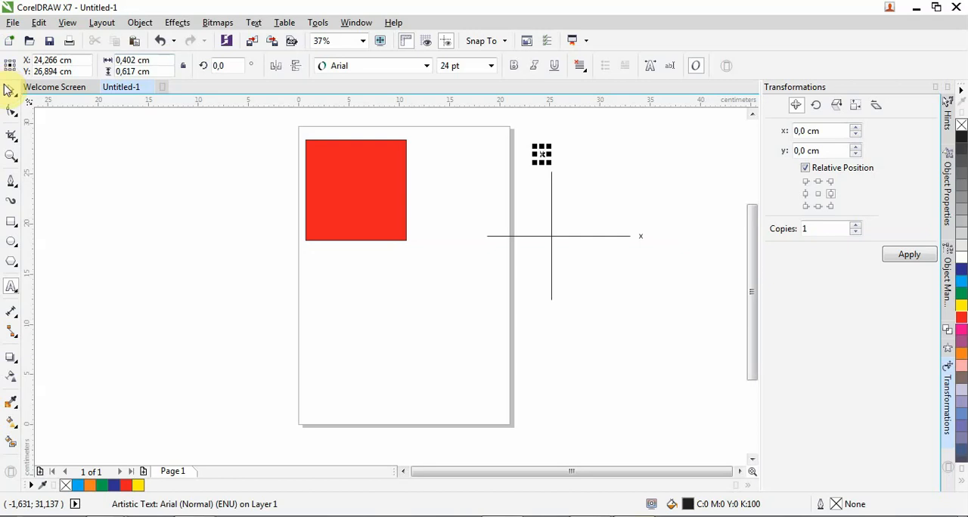
pyautogui.click(8, 90)
pyautogui.scroll(2, 563, 170)
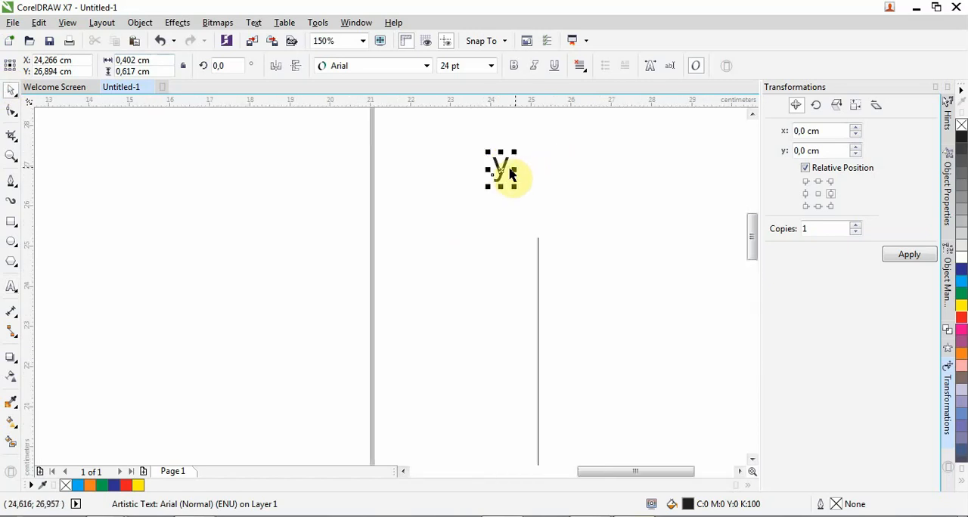
pyautogui.moveTo(504, 164); pyautogui.dragTo(534, 218)
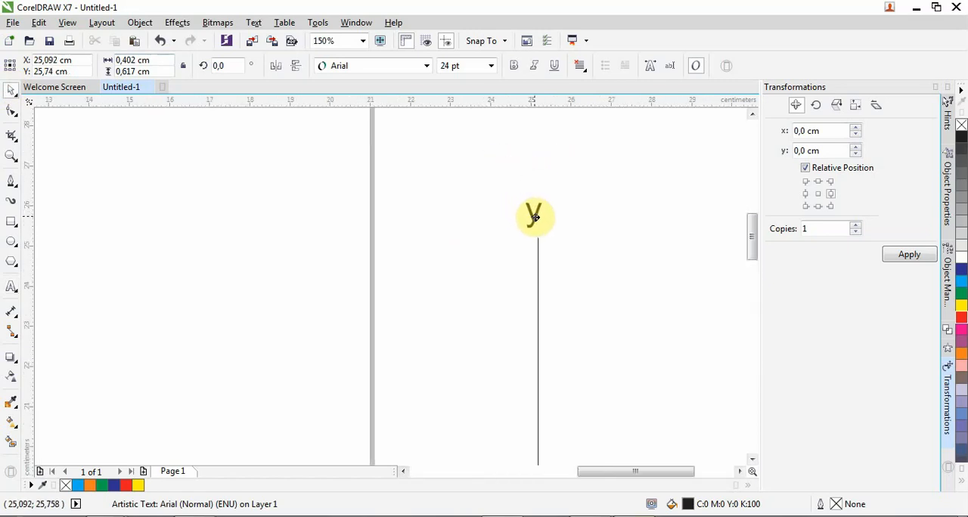
# Select both axis lines with their labels and move them down and to the right, clear of the page
pyautogui.scroll(-2, 535, 213)
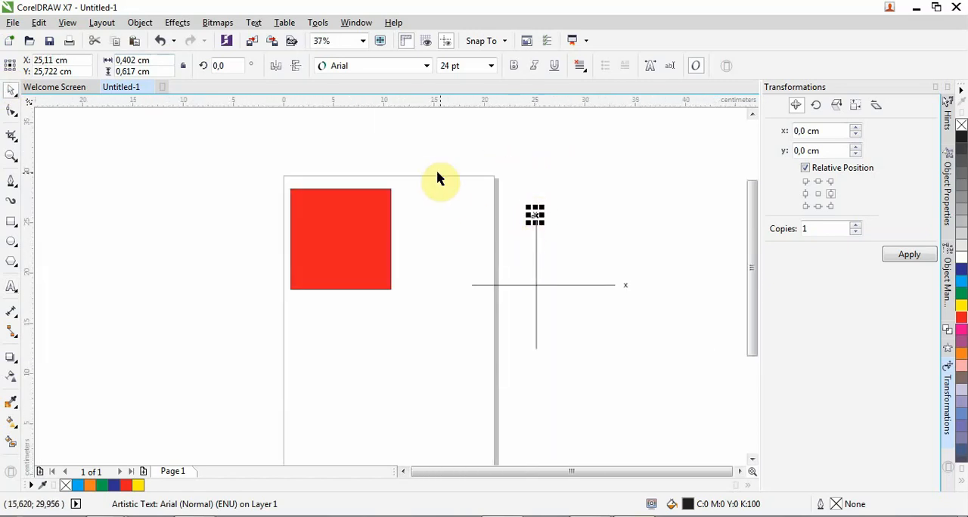
pyautogui.moveTo(437, 177); pyautogui.dragTo(690, 375)
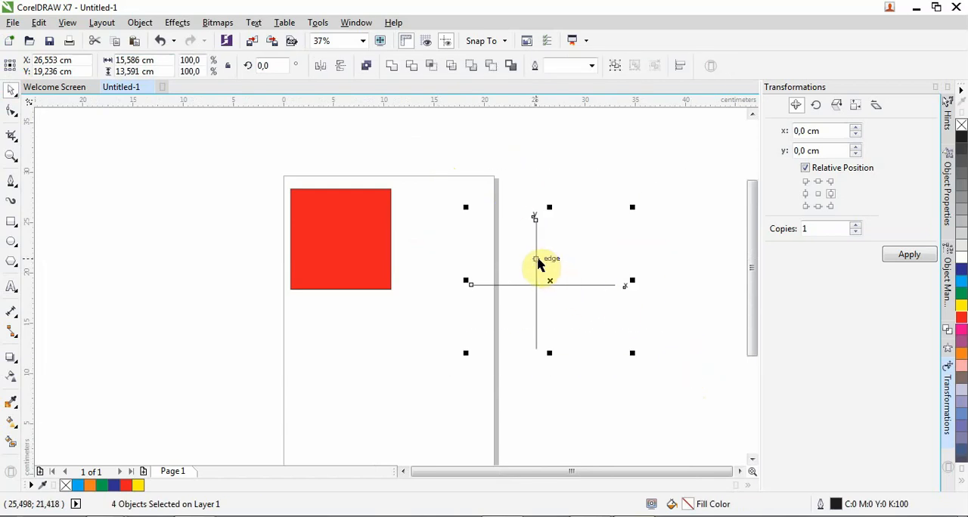
pyautogui.moveTo(535, 256); pyautogui.dragTo(627, 383)
# Draw a straight horizontal line about 5.9 cm long just below the positive half of the x axis
pyautogui.scroll(-2, 391, 252)
pyautogui.scroll(2, 469, 299)
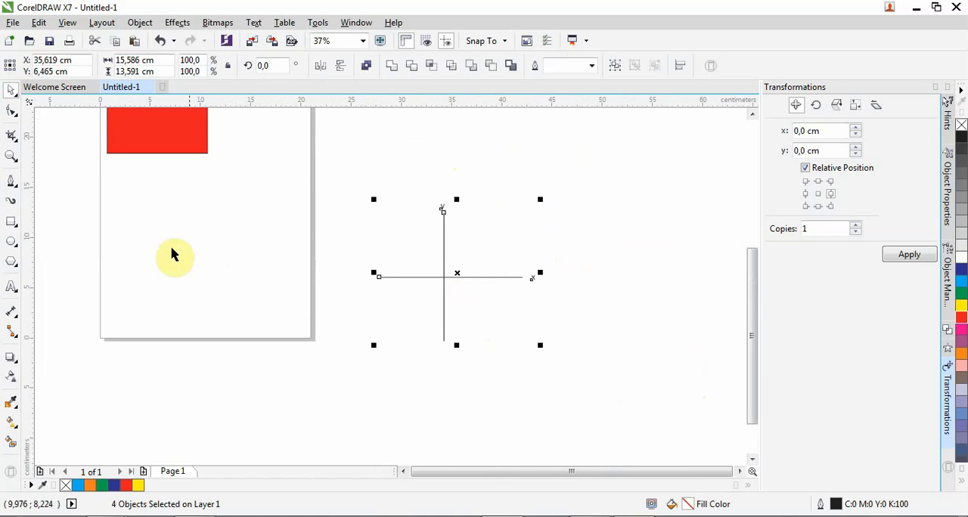
pyautogui.click(11, 183)
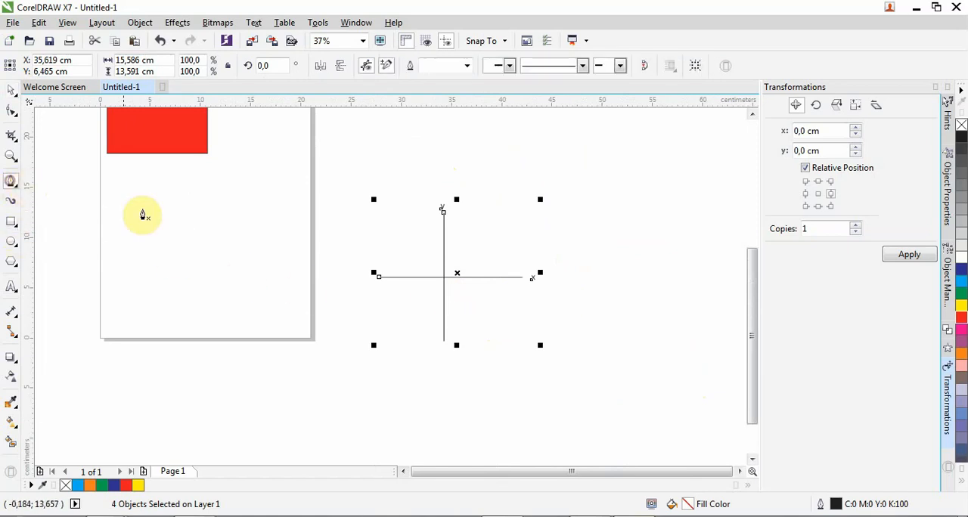
pyautogui.click(461, 290)
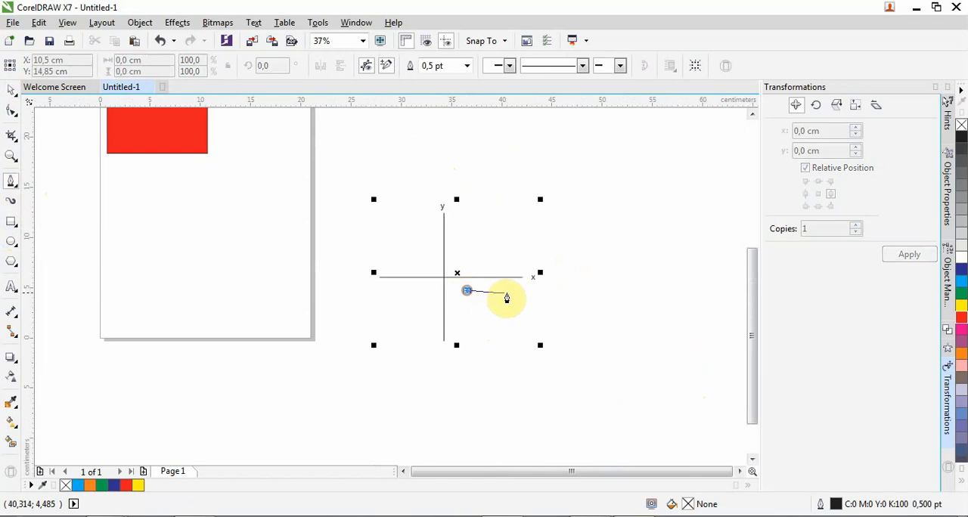
pyautogui.doubleClick(532, 290)
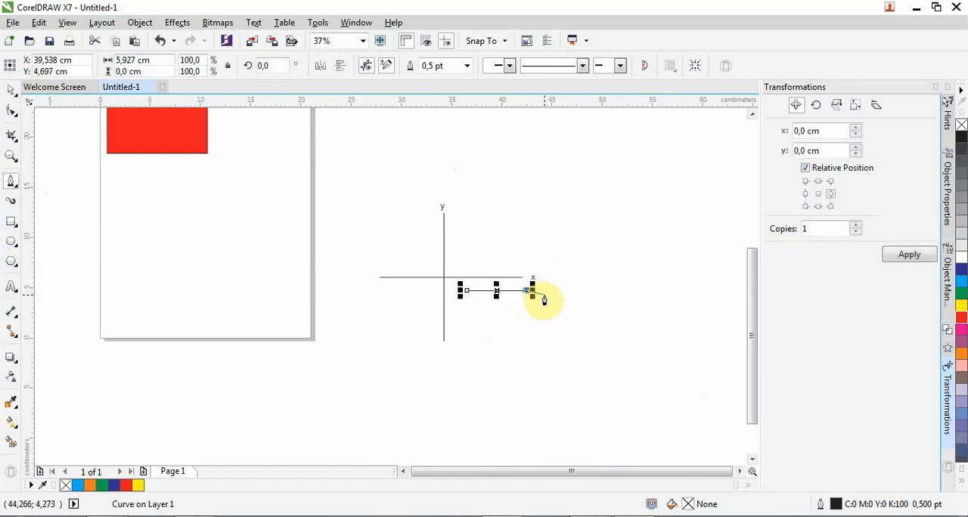
pyautogui.press('space')
# Add a solid triangular arrowhead to the short line's right end and set its outline width to 4.0 pt
pyautogui.click(602, 67)
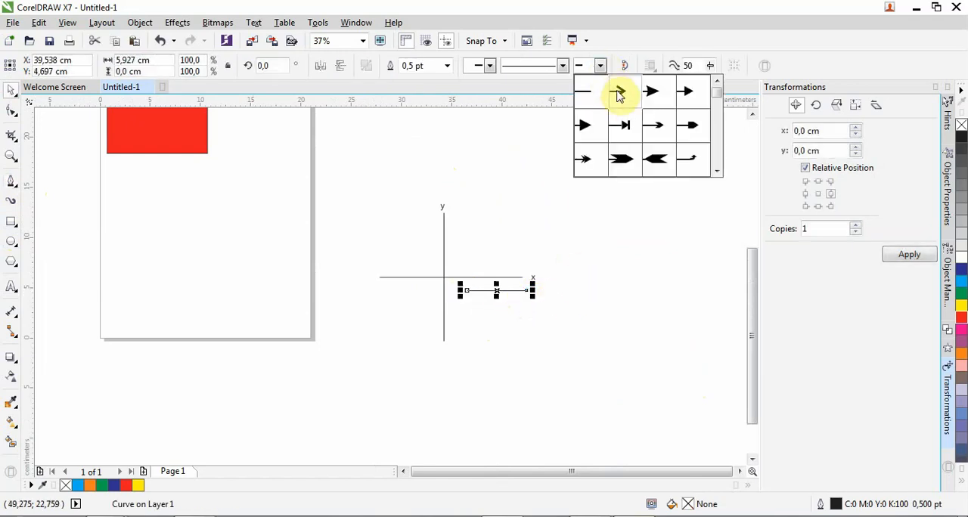
pyautogui.click(618, 95)
pyautogui.click(601, 66)
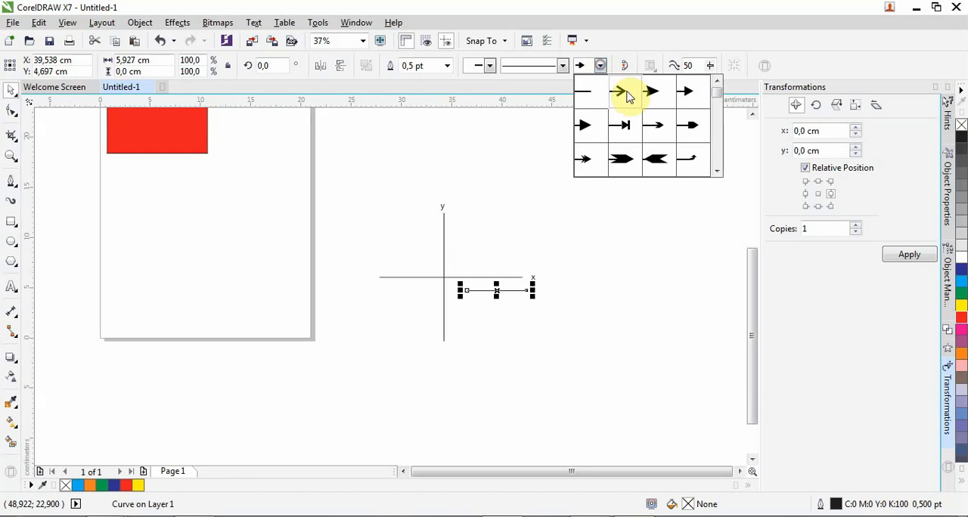
pyautogui.click(622, 93)
pyautogui.click(602, 68)
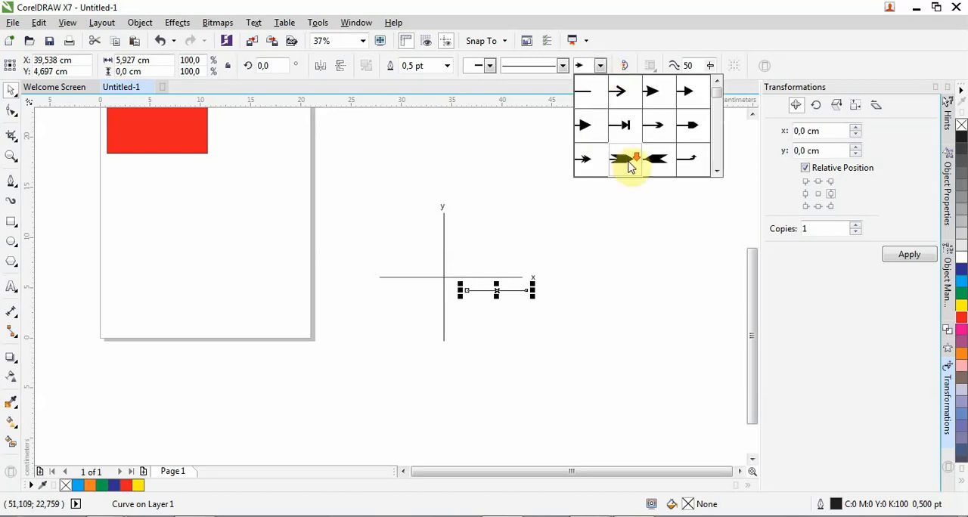
pyautogui.click(584, 124)
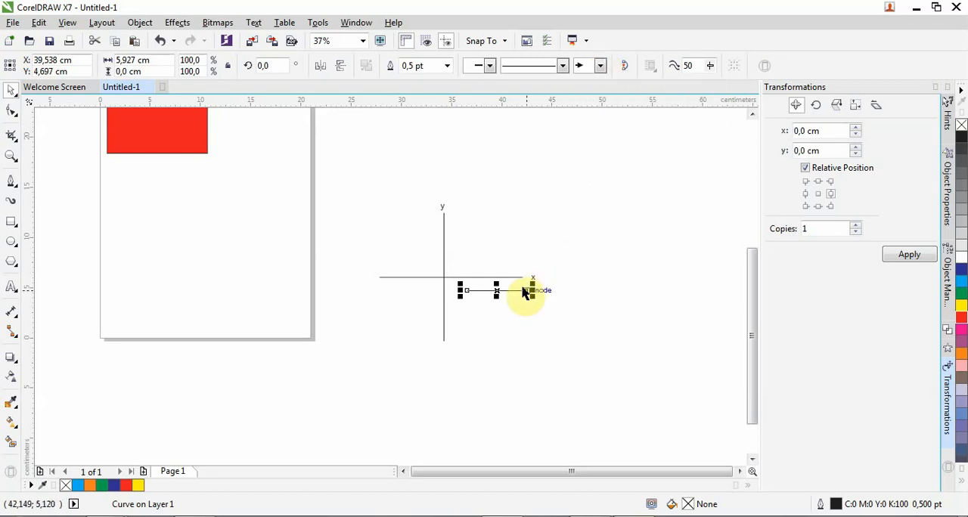
pyautogui.click(446, 66)
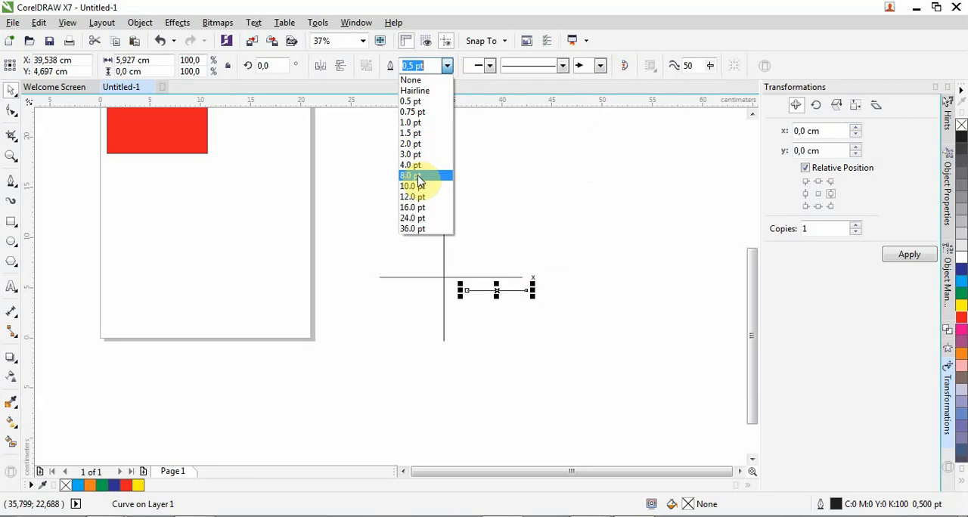
pyautogui.click(412, 165)
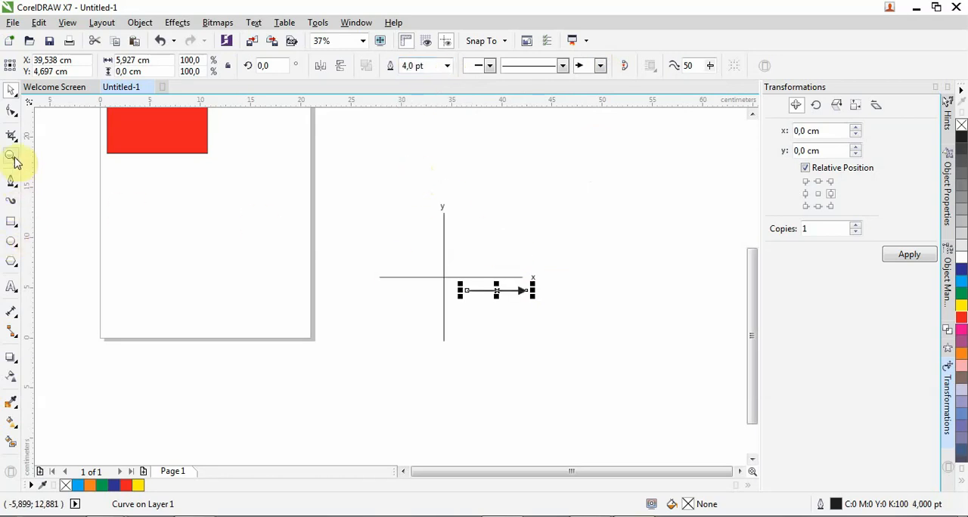
# Add the text label "Positif" centred beneath the right-pointing arrow
pyautogui.click(10, 288)
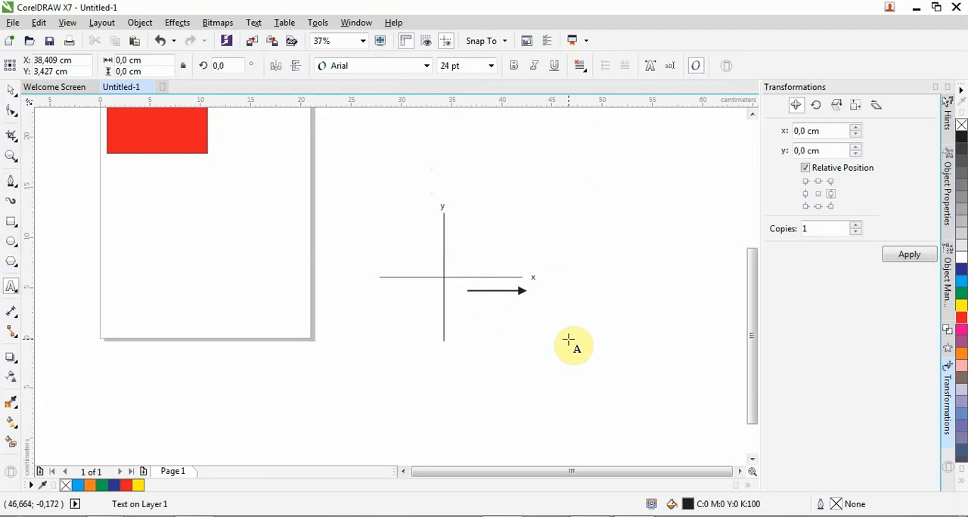
pyautogui.write('Positif')
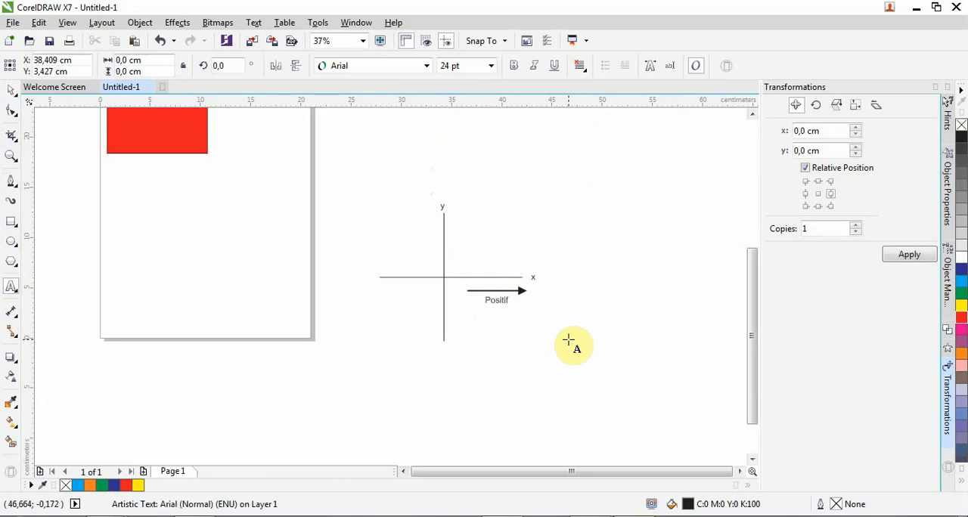
pyautogui.click(10, 91)
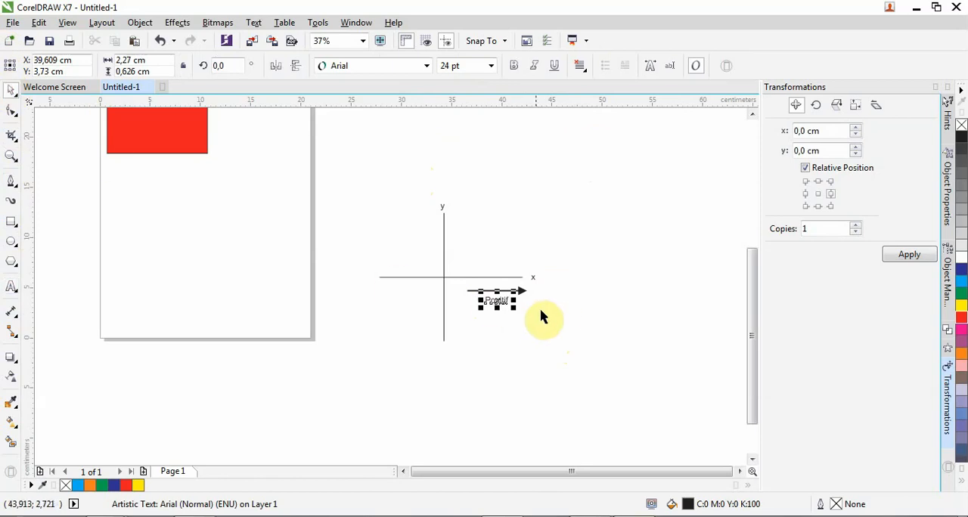
# Add the text label "Negatif" below the negative half of the x axis
pyautogui.click(15, 287)
pyautogui.click(391, 293)
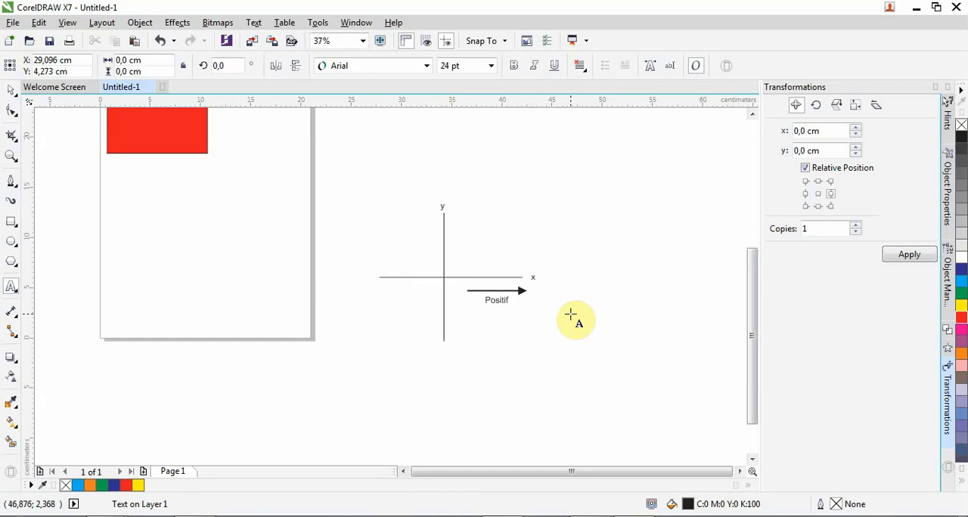
pyautogui.write('Negatif')
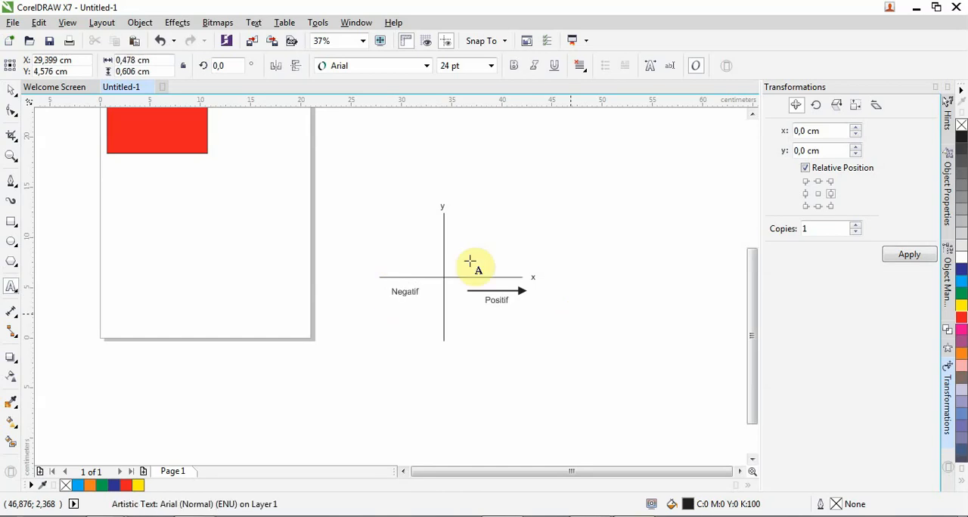
# Place a copy of the arrow, rotated 180 degrees to point left, between the "Negatif" label and the x axis
pyautogui.click(12, 91)
pyautogui.click(502, 292)
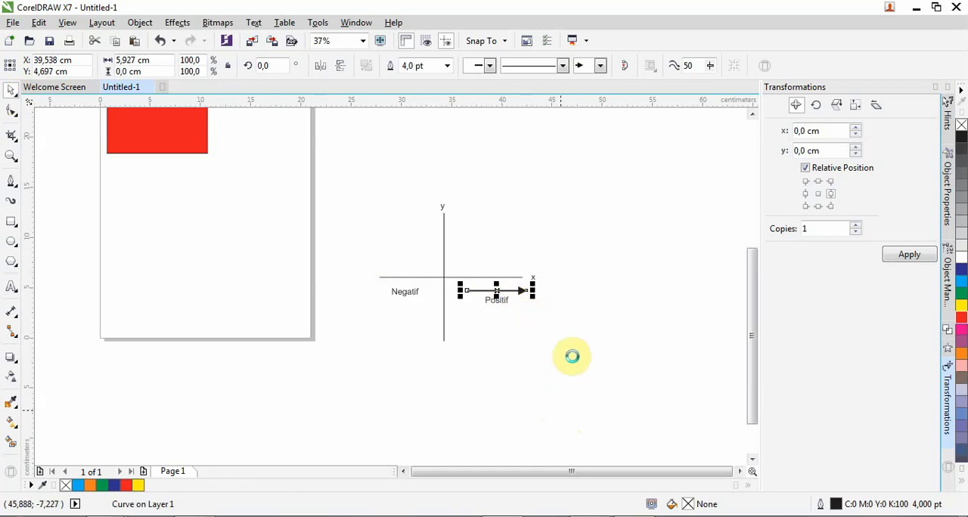
pyautogui.moveTo(535, 295); pyautogui.dragTo(389, 277)
pyautogui.scroll(1, 448, 290)
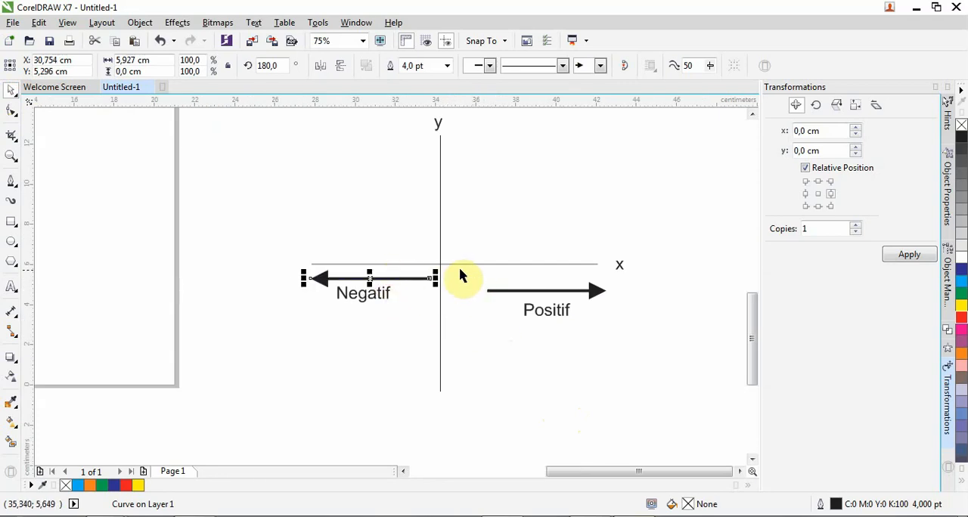
# Copy the right-pointing arrow together with its "Positif" label into the upper-right quadrant of the axes
pyautogui.click(571, 292)
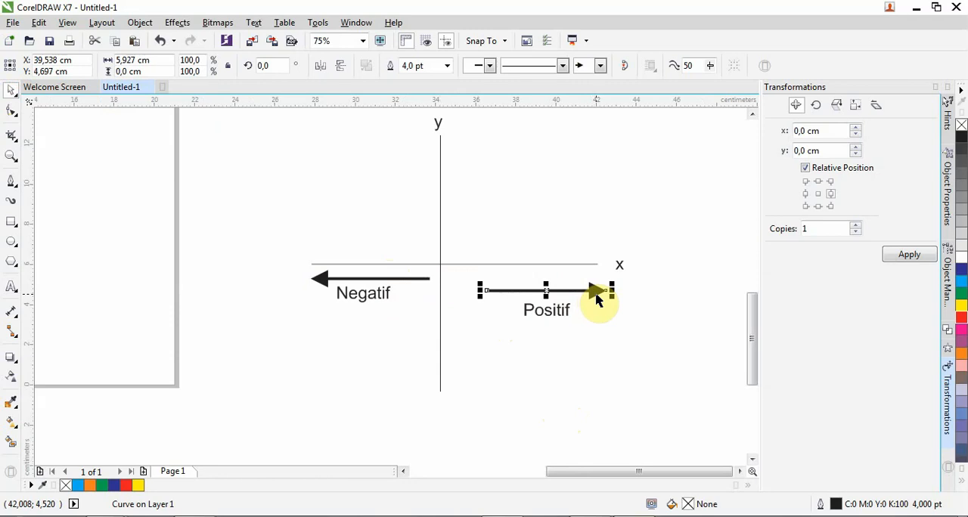
pyautogui.moveTo(472, 272); pyautogui.dragTo(635, 351)
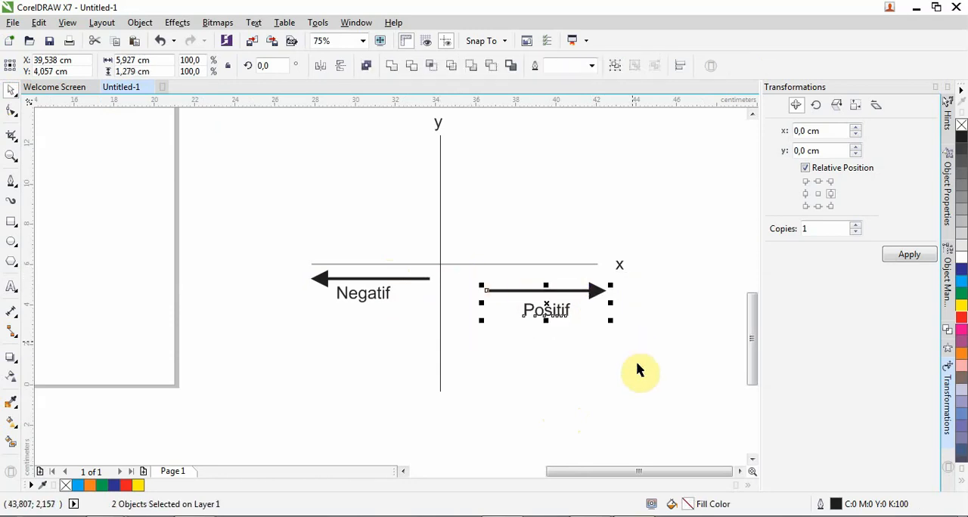
pyautogui.click(655, 395)
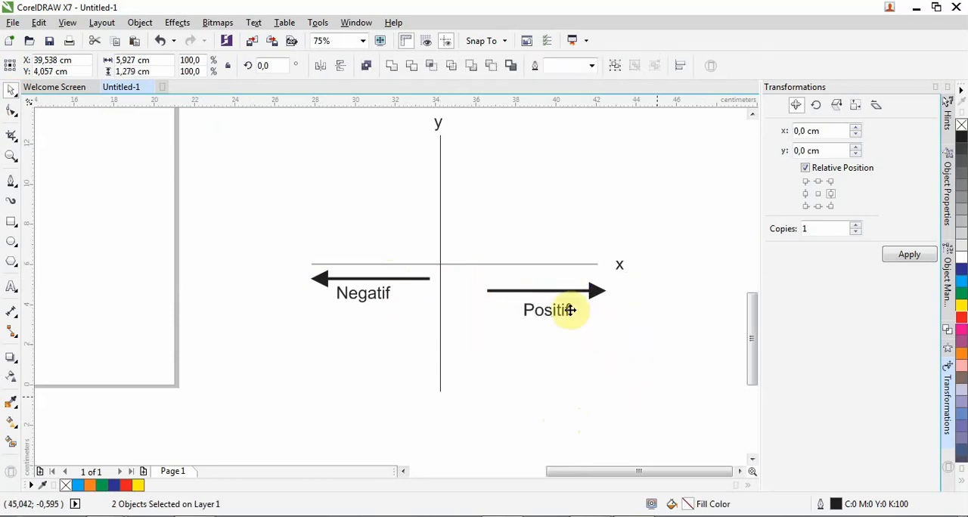
pyautogui.moveTo(568, 289); pyautogui.dragTo(539, 195)
pyautogui.click(579, 194)
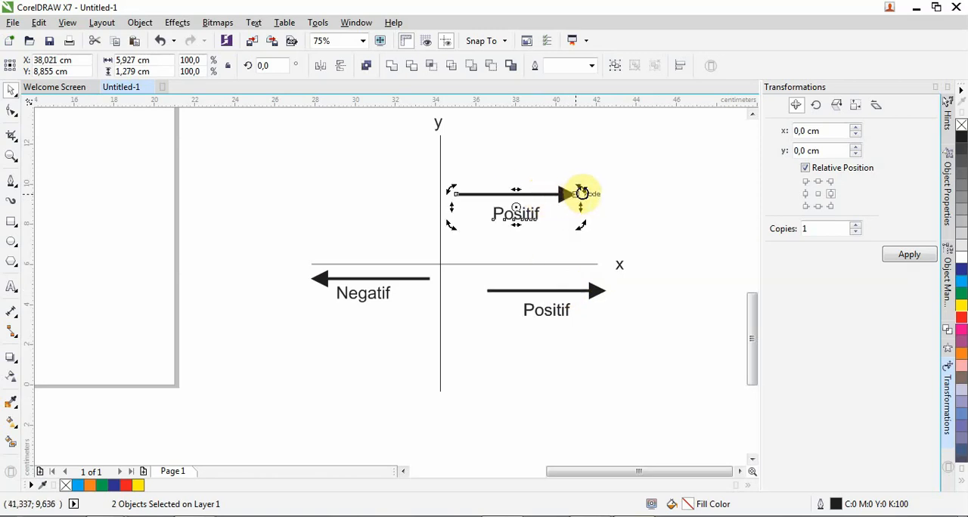
# Rotate the copied "Positif" arrow and label 90 degrees and move them closer to the upper half of the y axis
pyautogui.click(275, 65)
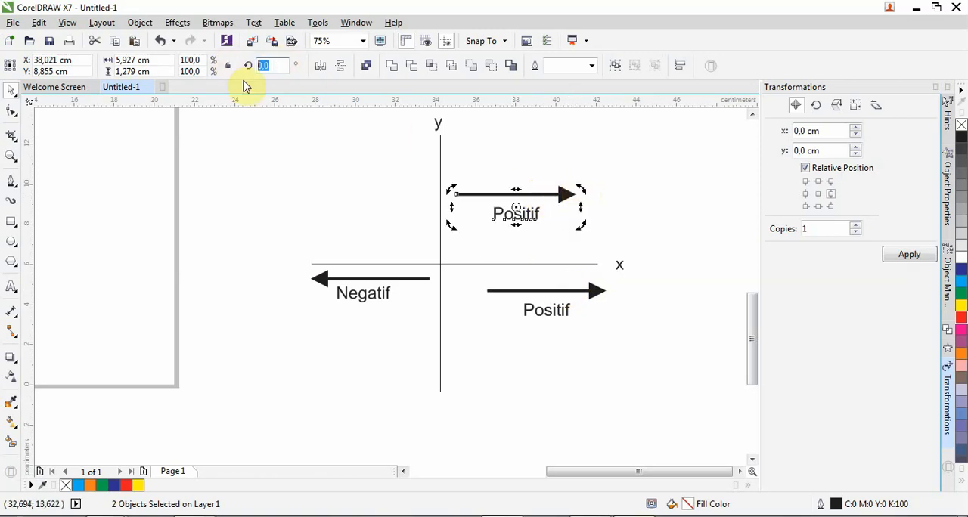
pyautogui.write('90')
pyautogui.press('Return')
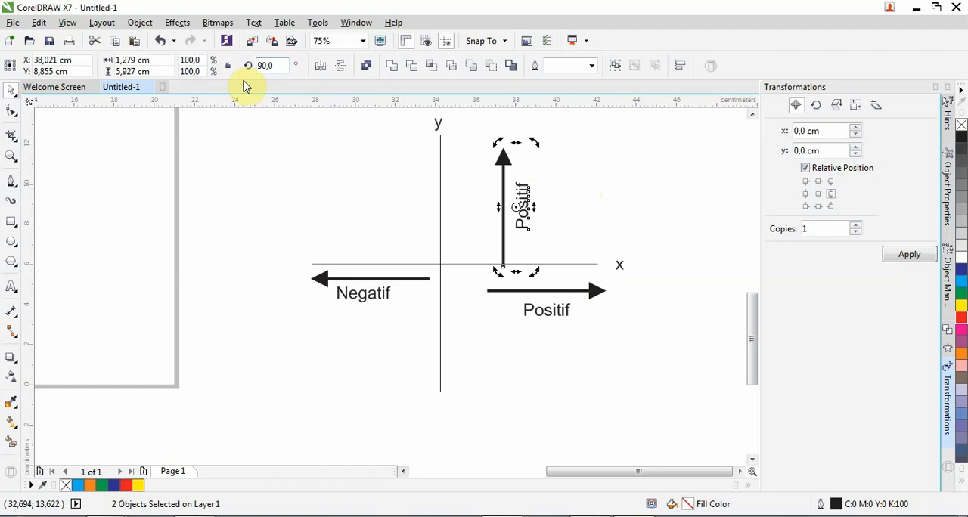
pyautogui.click(513, 213)
pyautogui.click(523, 219)
pyautogui.moveTo(476, 125); pyautogui.dragTo(562, 281)
pyautogui.moveTo(529, 221); pyautogui.dragTo(510, 201)
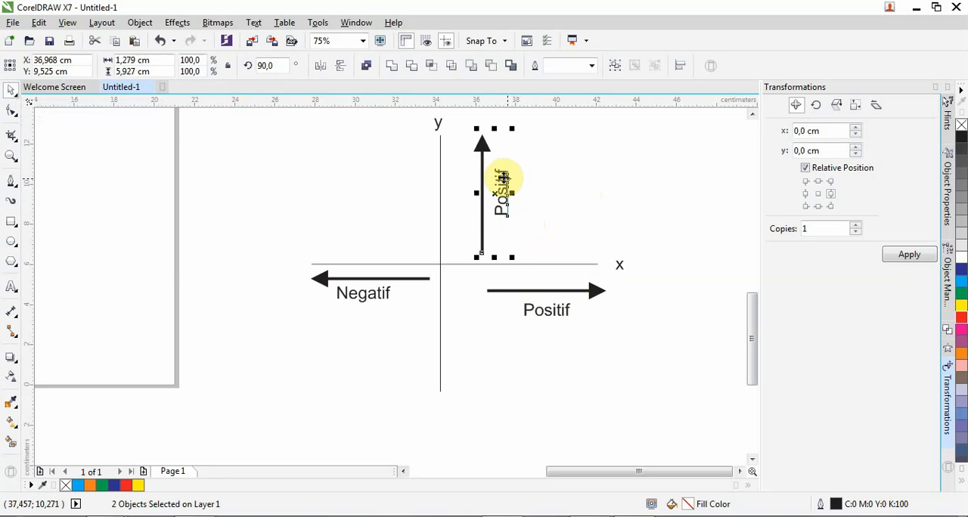
# Copy the left-pointing arrow with its "Negatif" label and place the copy below the original
pyautogui.moveTo(265, 263); pyautogui.dragTo(441, 330)
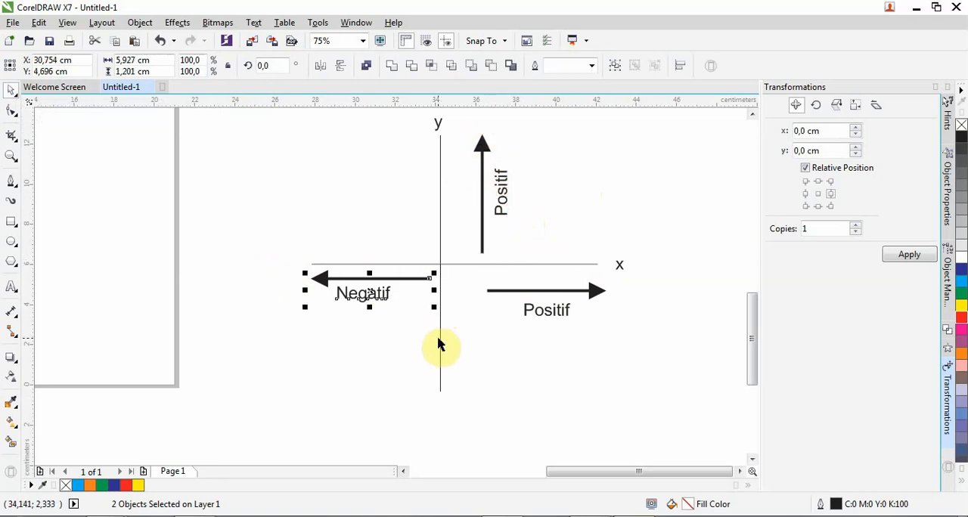
pyautogui.hotkey('ctrl', 'c')
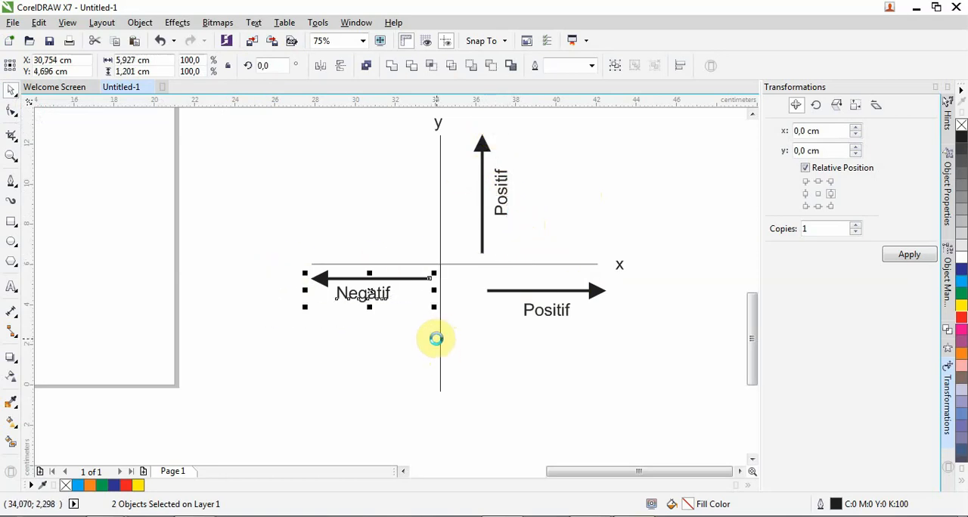
pyautogui.click(397, 280)
pyautogui.moveTo(397, 280); pyautogui.dragTo(410, 331)
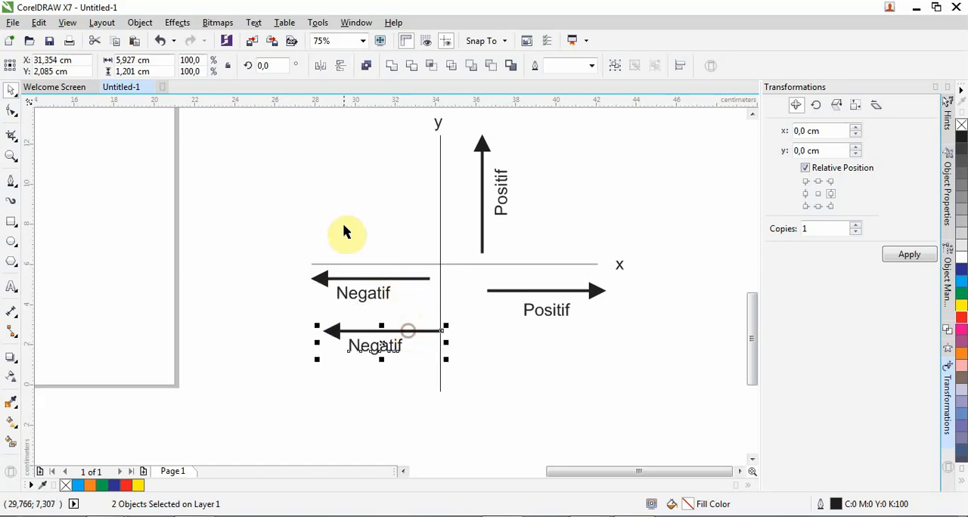
# Try a rotation angle of 270 degrees on the copied "Negatif" arrow and label
pyautogui.click(261, 66)
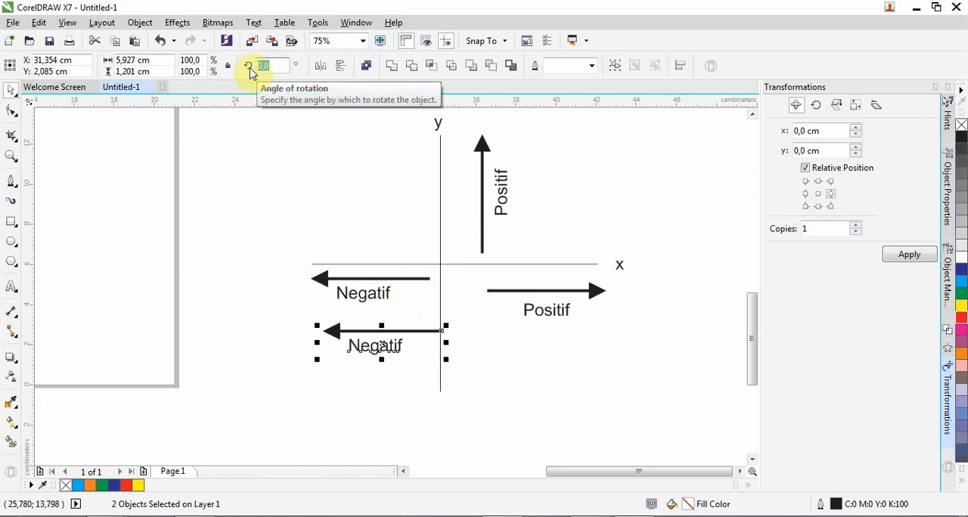
pyautogui.write('270')
pyautogui.press('Return')
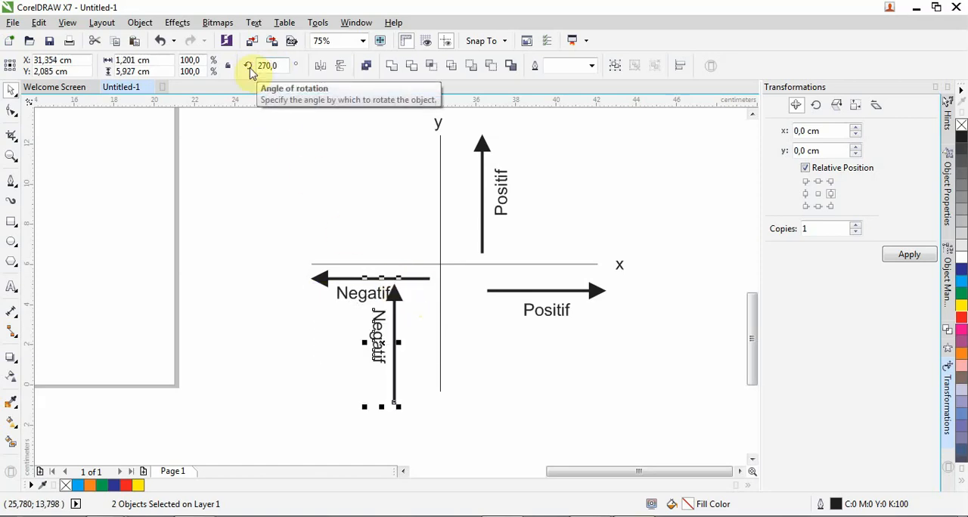
# Set the copied "Negatif" arrow and label's rotation to 90 degrees and move them just left of the lower y axis
pyautogui.click(261, 67)
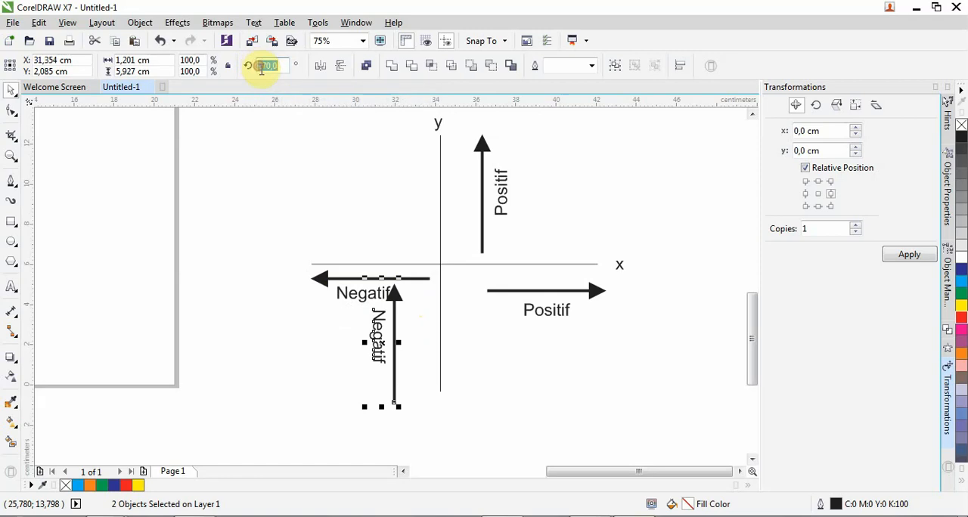
pyautogui.write('90')
pyautogui.press('Return')
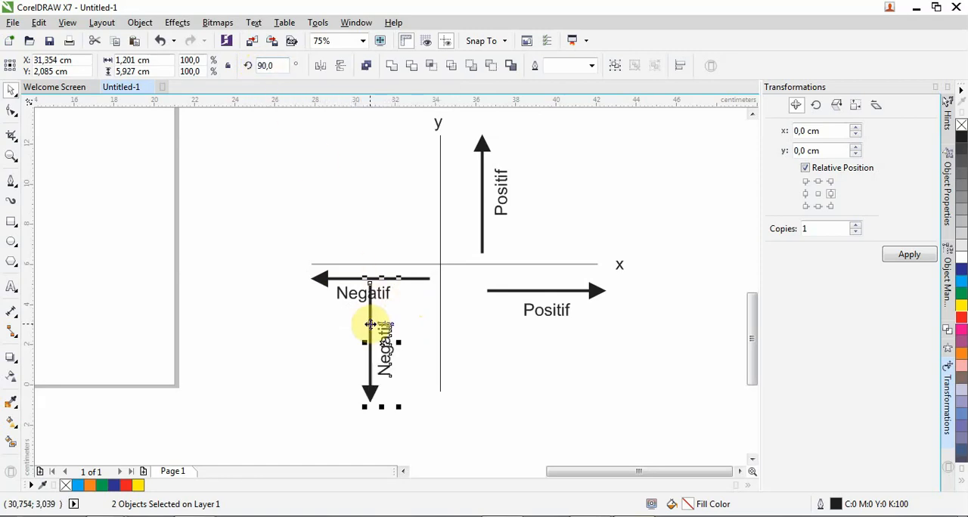
pyautogui.moveTo(375, 324); pyautogui.dragTo(411, 328)
pyautogui.click(525, 356)
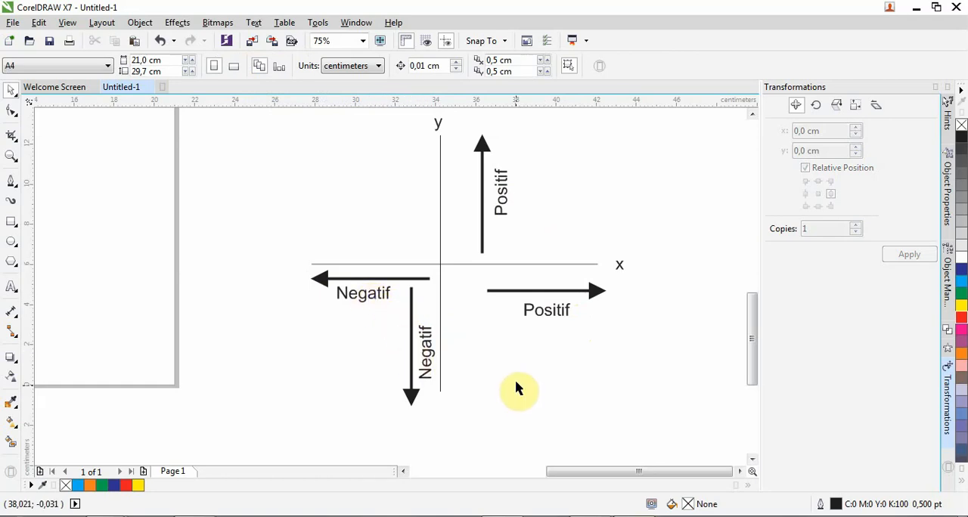
# Make one copy of the red square on the page, offset 10 cm horizontally from the original
pyautogui.scroll(-2, 624, 342)
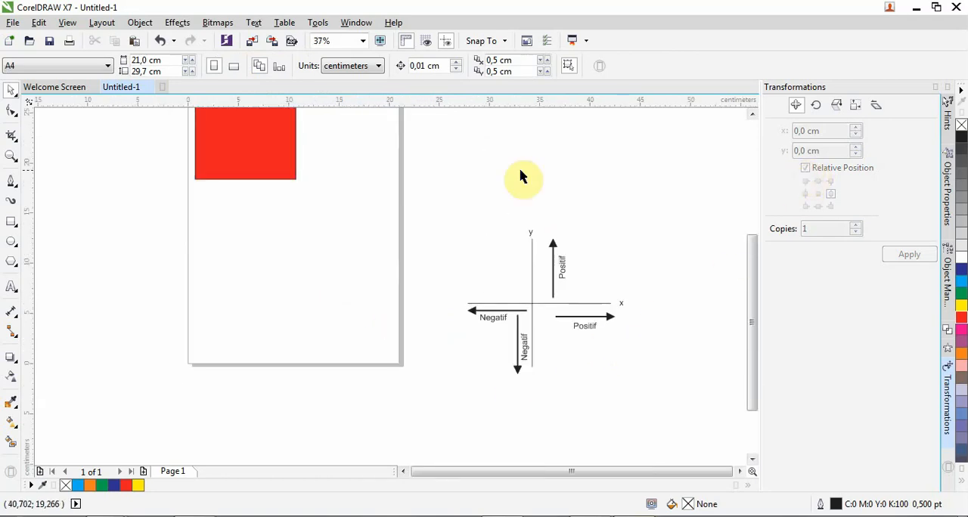
pyautogui.scroll(-4, 275, 317)
pyautogui.click(266, 259)
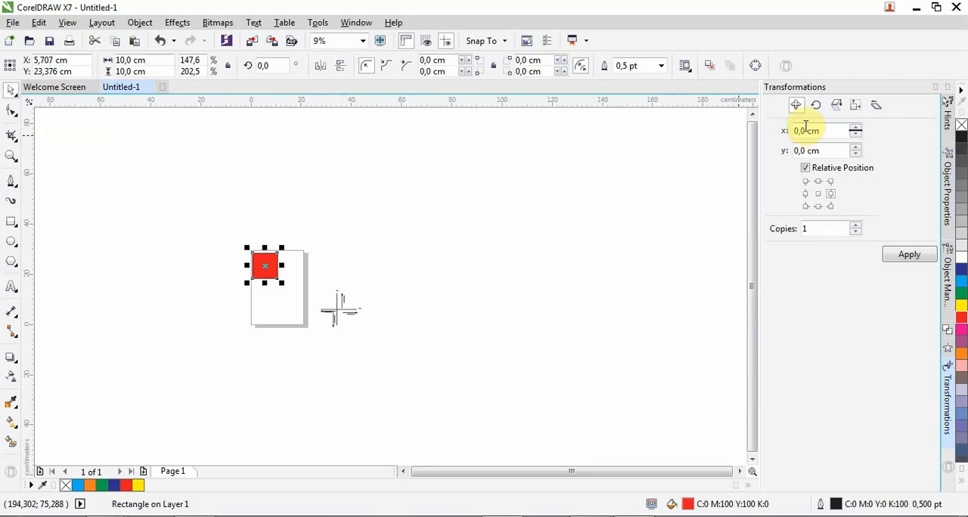
pyautogui.scroll(4, 278, 266)
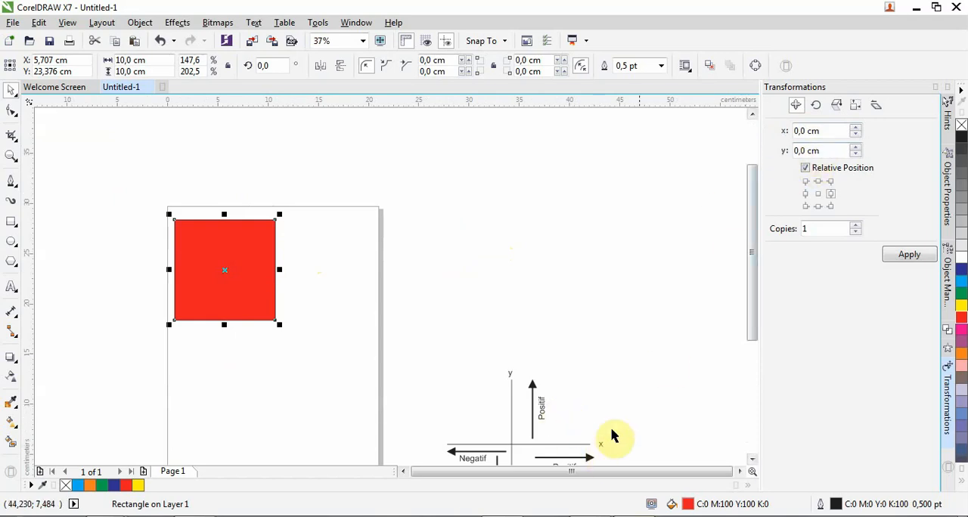
pyautogui.doubleClick(806, 131)
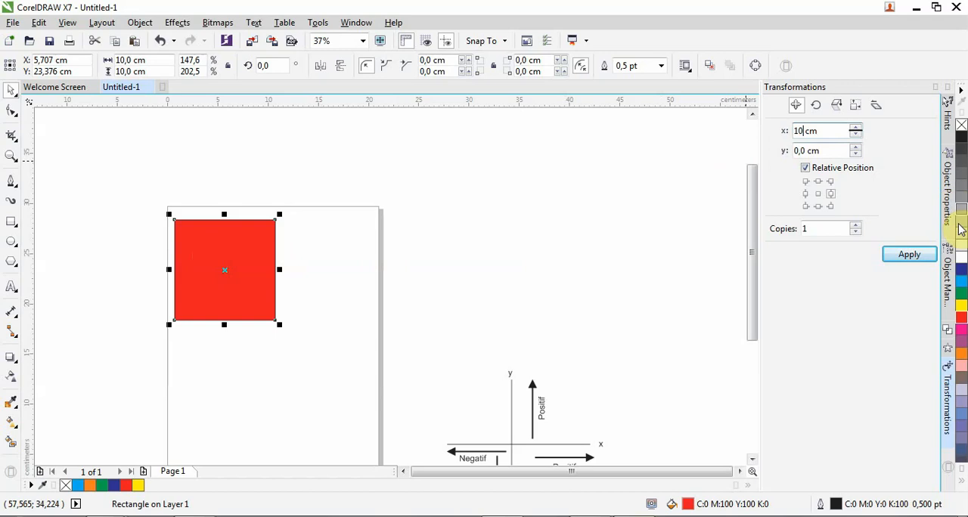
pyautogui.click(909, 255)
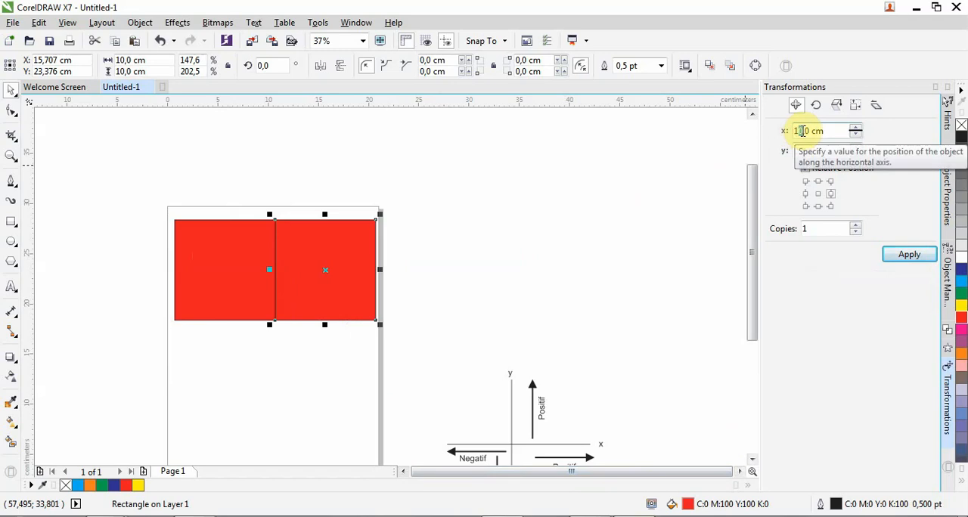
# Make one more copy of the selected red square with a horizontal offset of 12 cm
pyautogui.moveTo(803, 131); pyautogui.dragTo(804, 130)
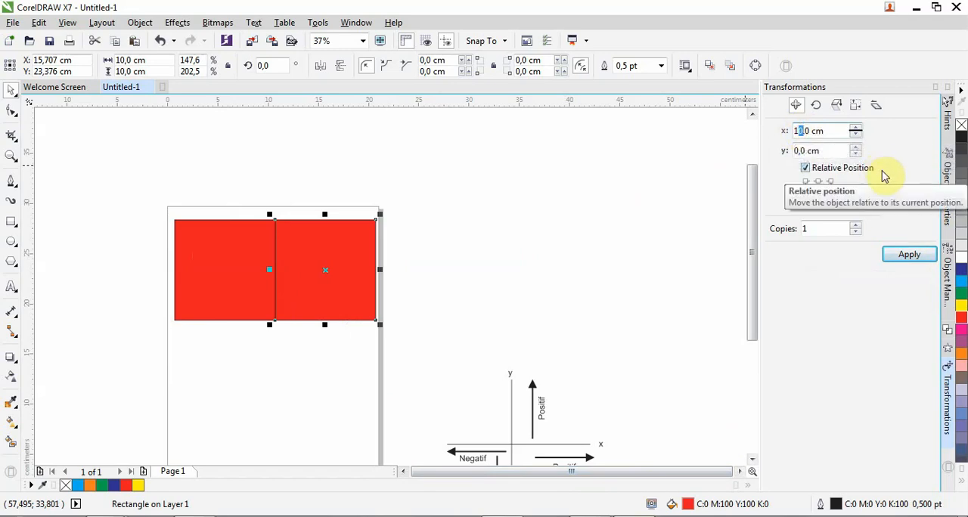
pyautogui.write('0')
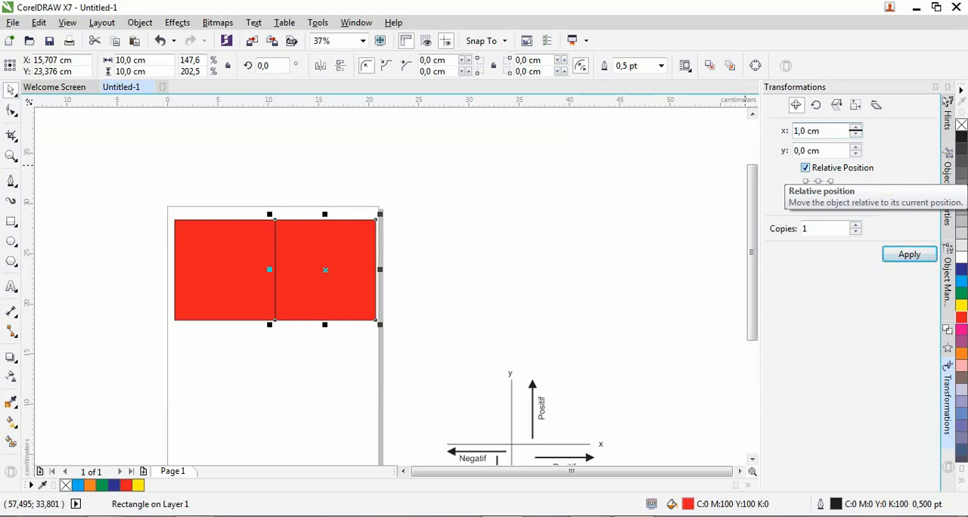
pyautogui.click(913, 255)
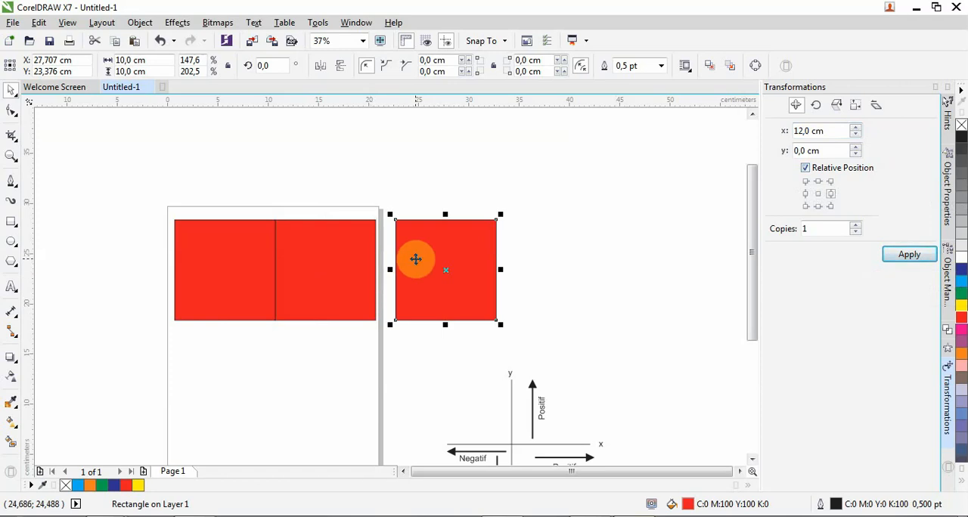
# Make one copy of the middle red square with relative position offsets of x 0 cm and y -12 cm
pyautogui.click(296, 270)
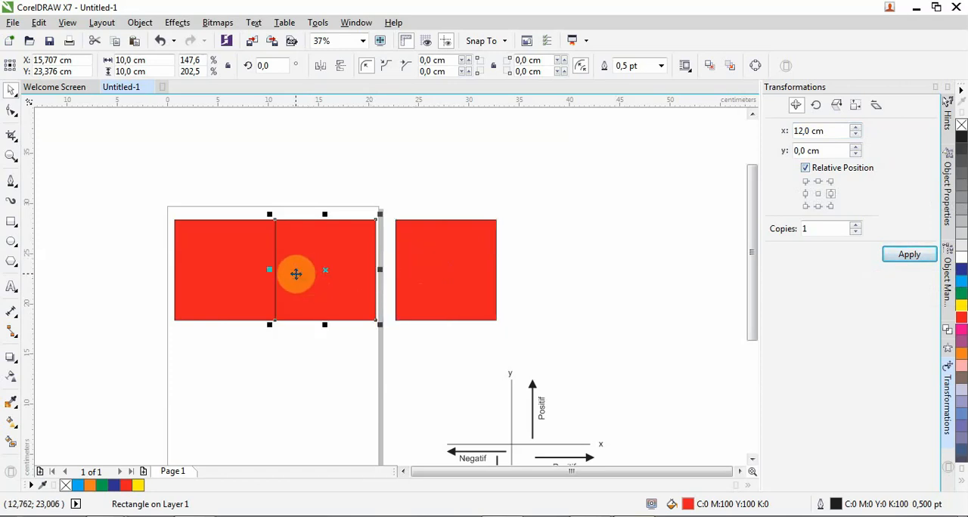
pyautogui.scroll(-2, 293, 272)
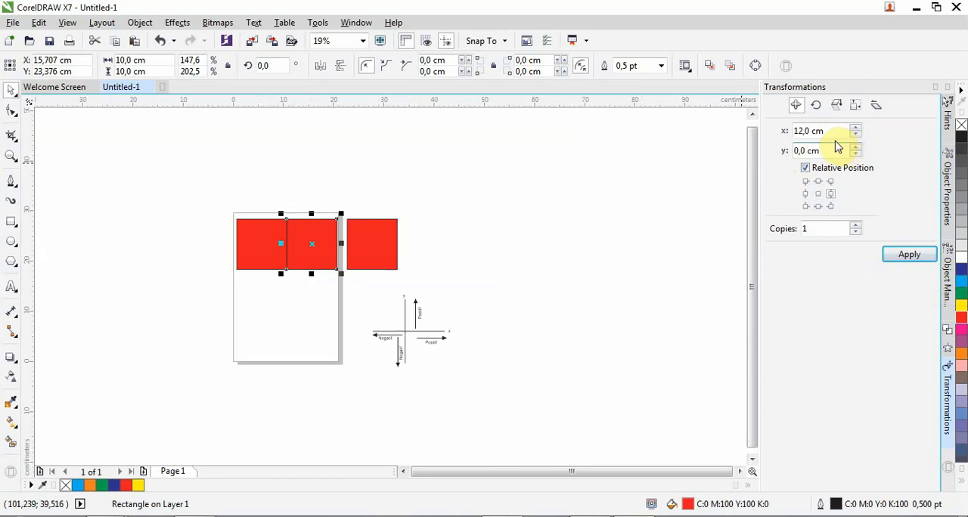
pyautogui.moveTo(813, 131); pyautogui.dragTo(767, 129)
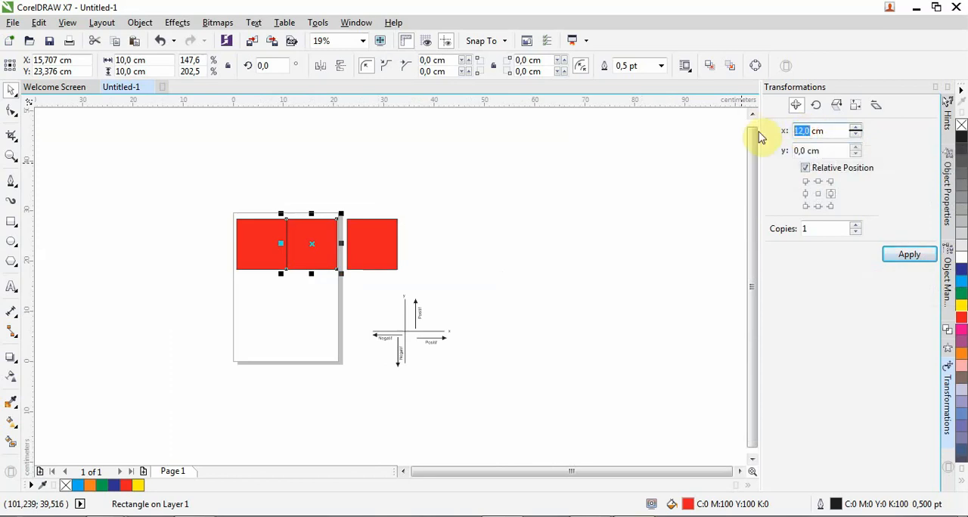
pyautogui.write('0')
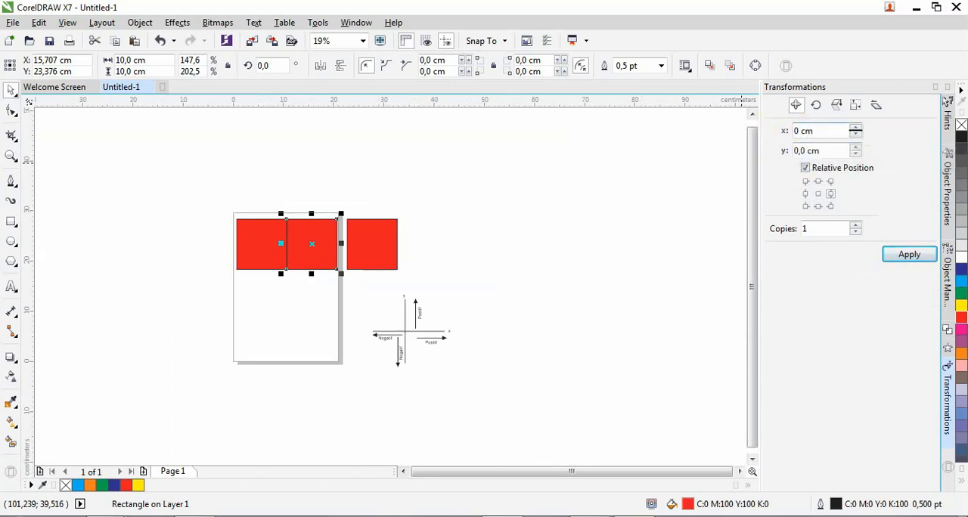
pyautogui.scroll(2, 395, 361)
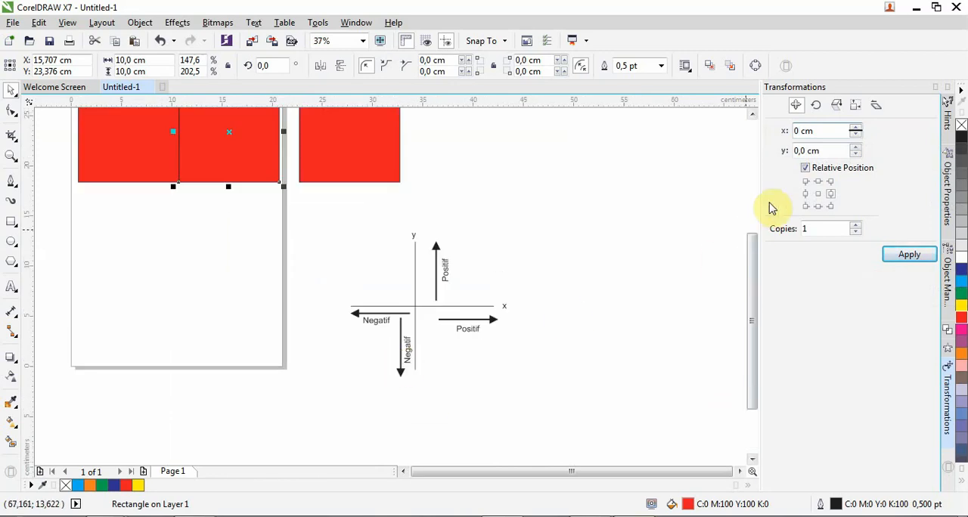
pyautogui.click(800, 151)
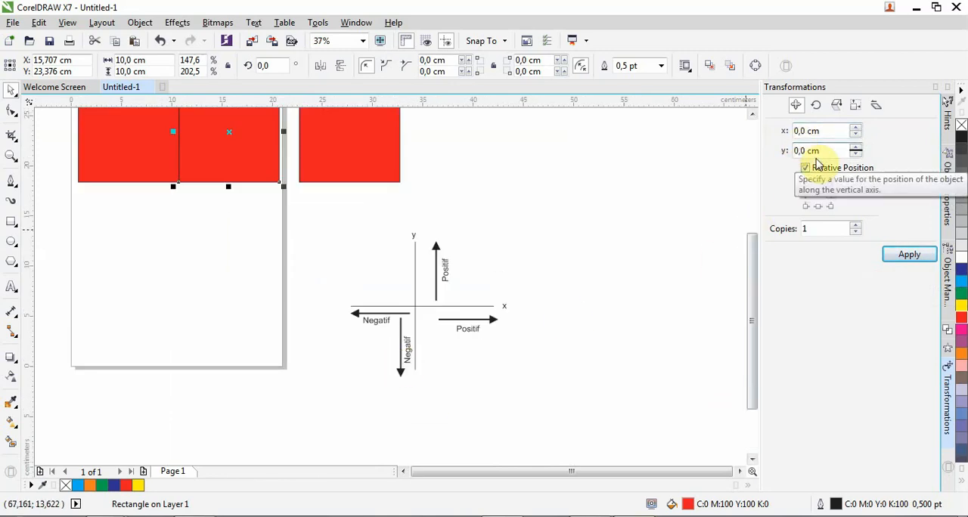
pyautogui.click(795, 150)
pyautogui.write('-')
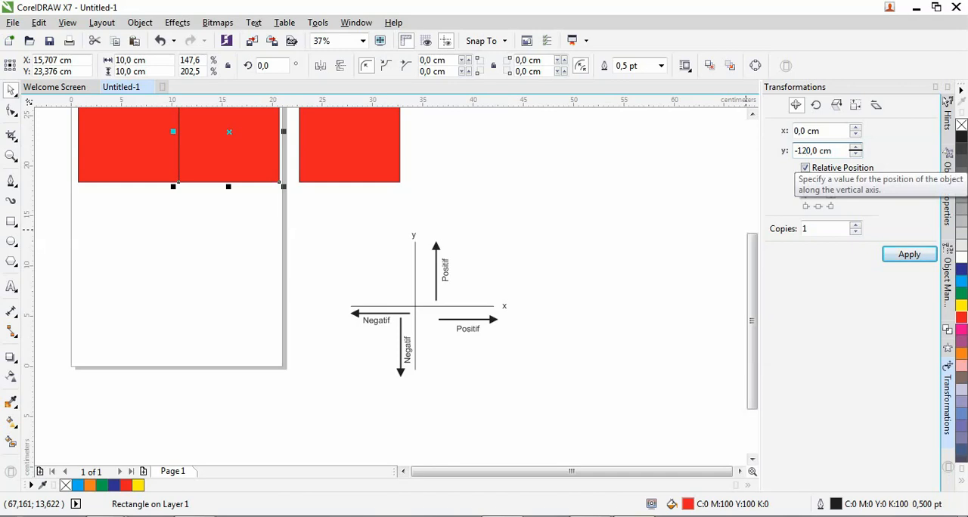
pyautogui.write('12')
pyautogui.click(810, 151)
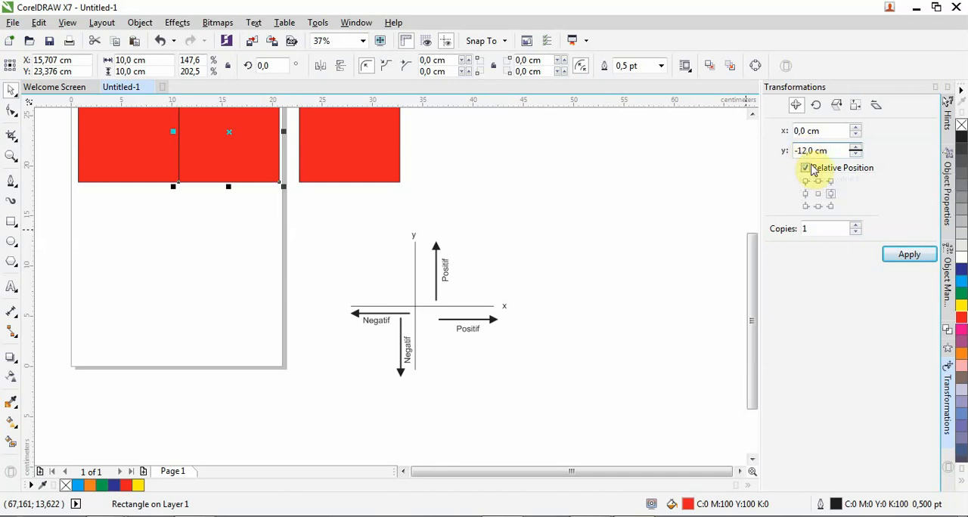
pyautogui.click(906, 255)
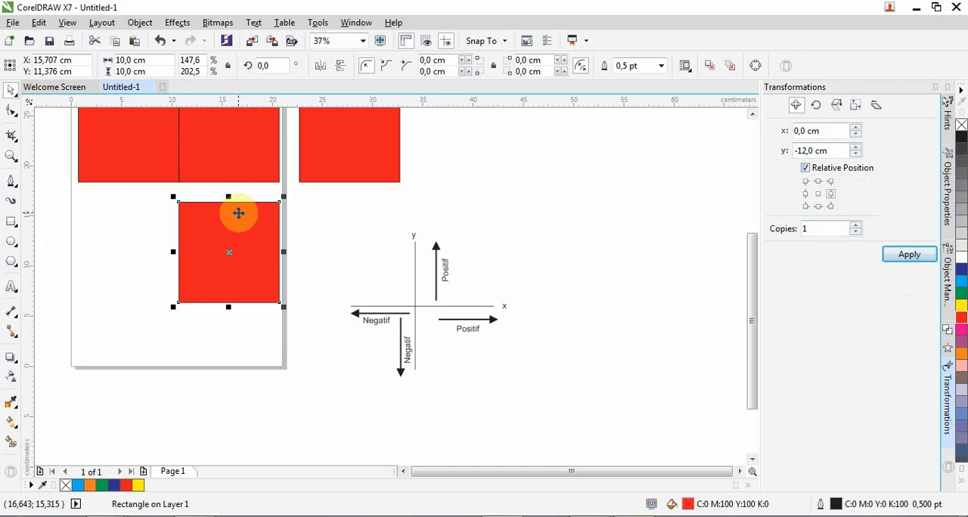
# Switch the transformation type to Rotate for the selected square
pyautogui.click(814, 105)
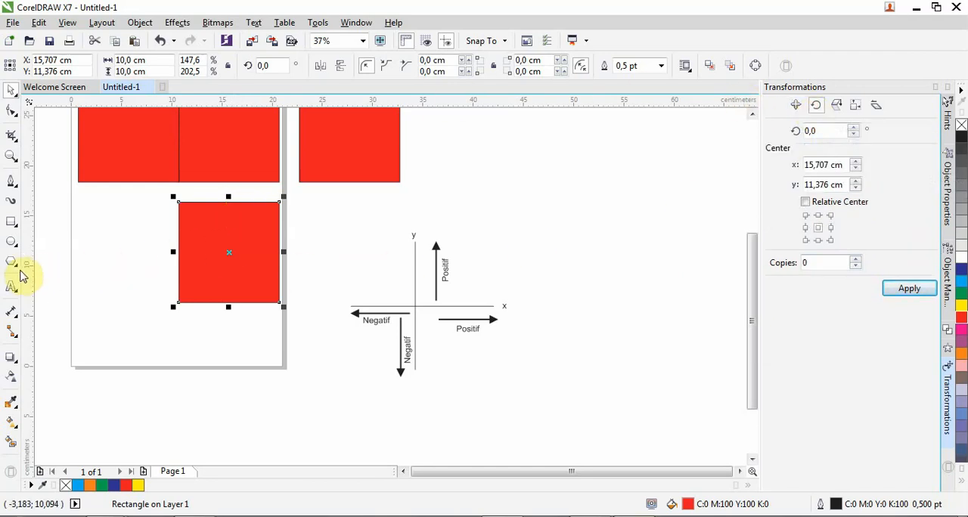
pyautogui.click(12, 229)
pyautogui.click(14, 243)
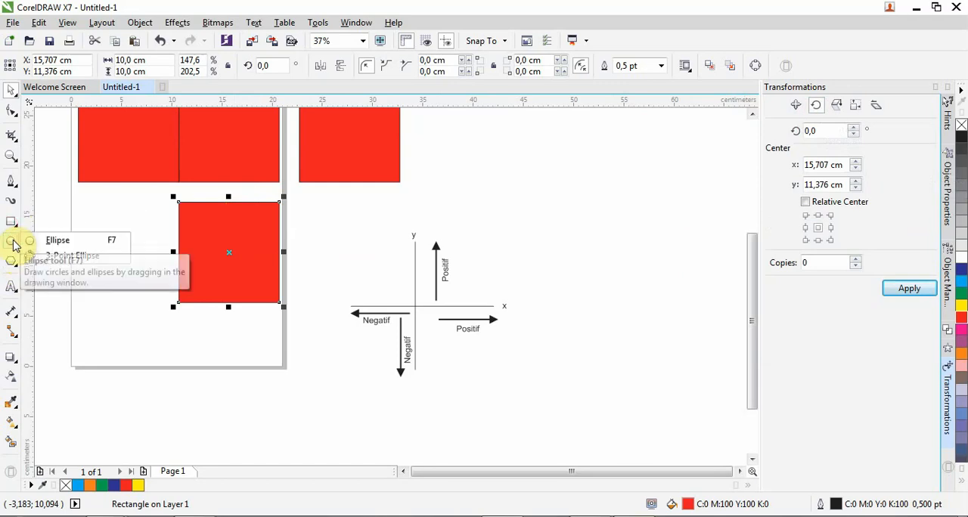
pyautogui.click(13, 261)
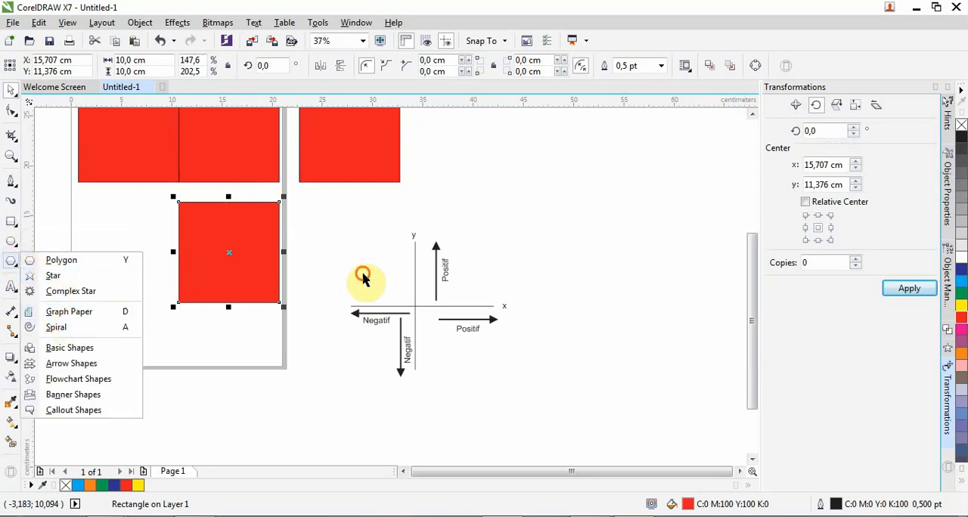
# Delete the two adjoining red squares on the page together with the copy below them
pyautogui.scroll(-2, 369, 284)
pyautogui.moveTo(198, 170); pyautogui.dragTo(361, 310)
pyautogui.moveTo(349, 318); pyautogui.dragTo(342, 304)
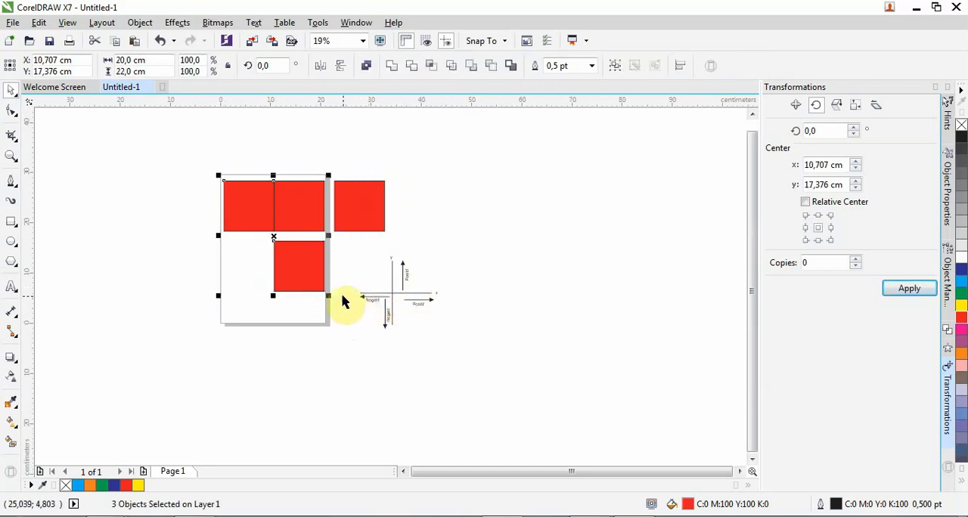
pyautogui.press('Delete')
# Draw a polygon about 6.3 by 12.1 cm in the lower half of the page and set it to 3 sides
pyautogui.scroll(2, 257, 227)
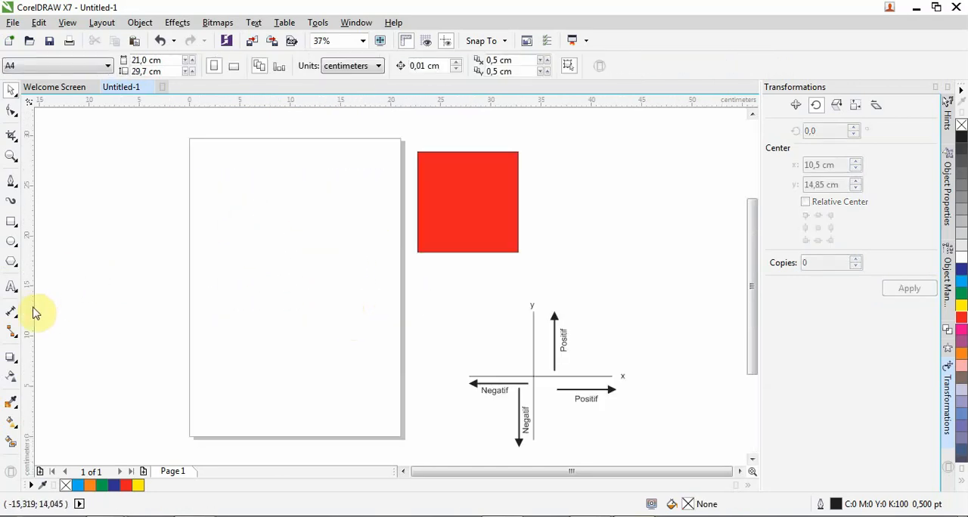
pyautogui.click(12, 260)
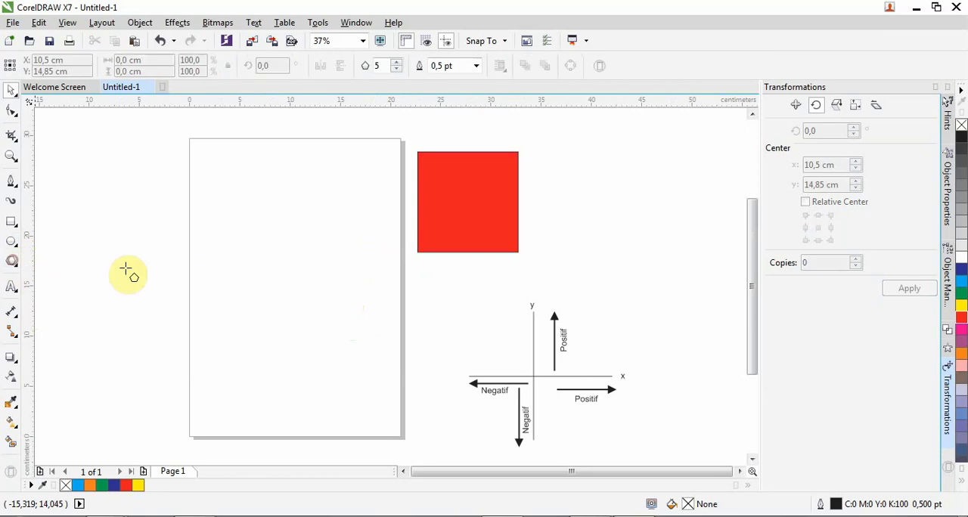
pyautogui.moveTo(260, 258); pyautogui.dragTo(327, 391)
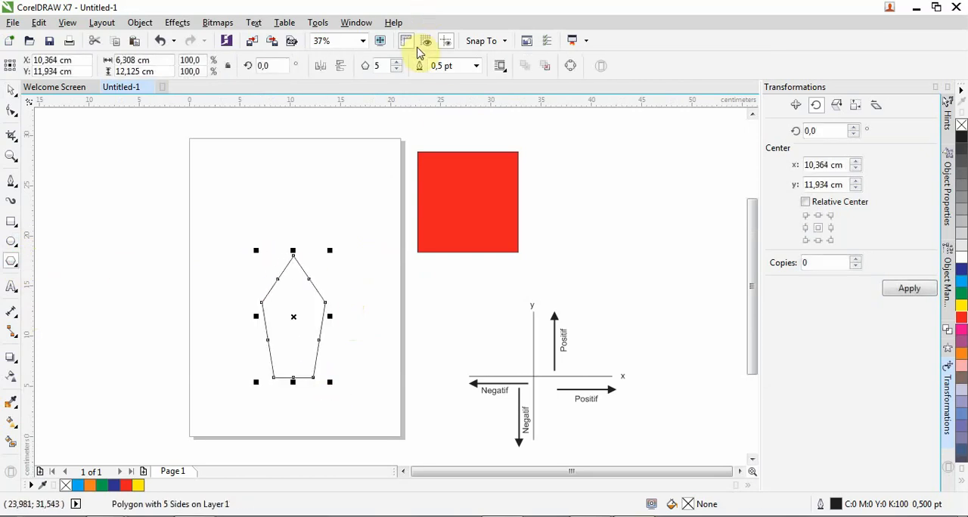
pyautogui.click(396, 69)
pyautogui.click(396, 70)
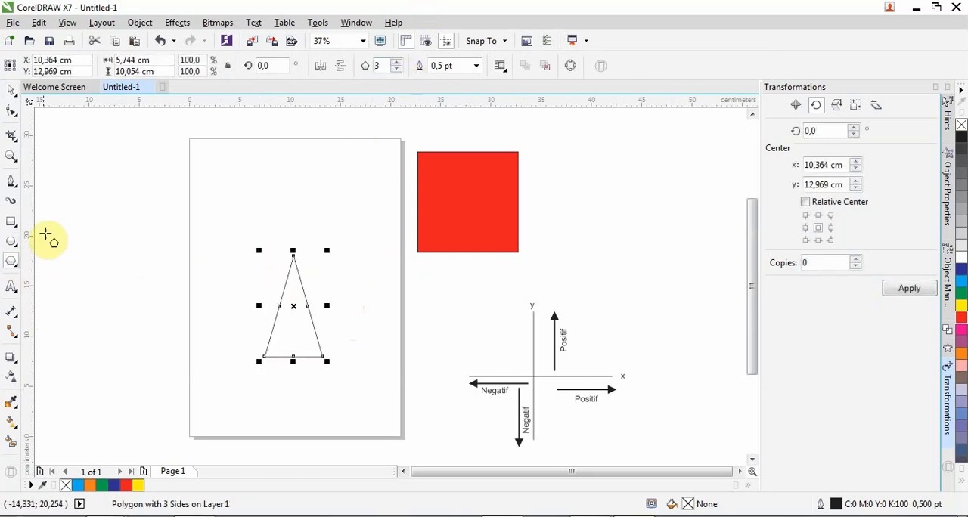
# Select the triangle and fill it with cyan
pyautogui.click(12, 91)
pyautogui.click(289, 333)
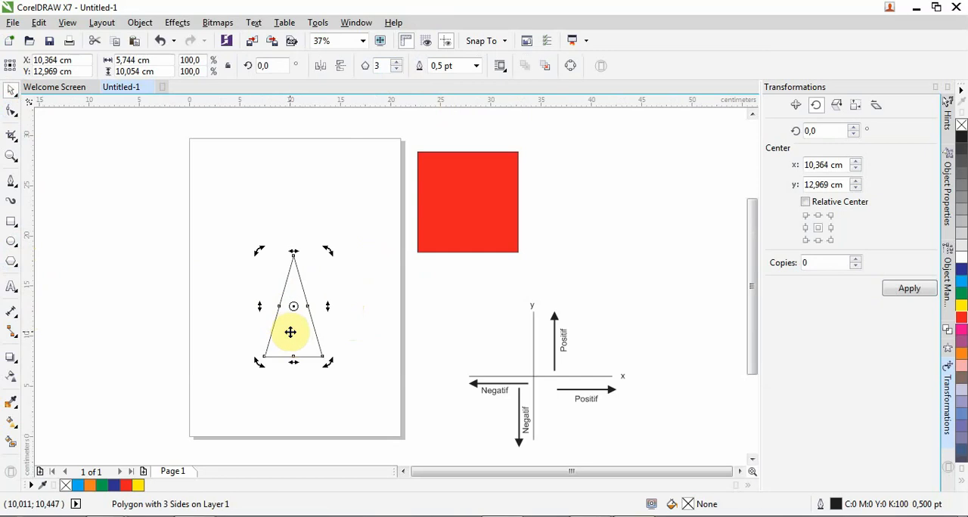
pyautogui.click(289, 332)
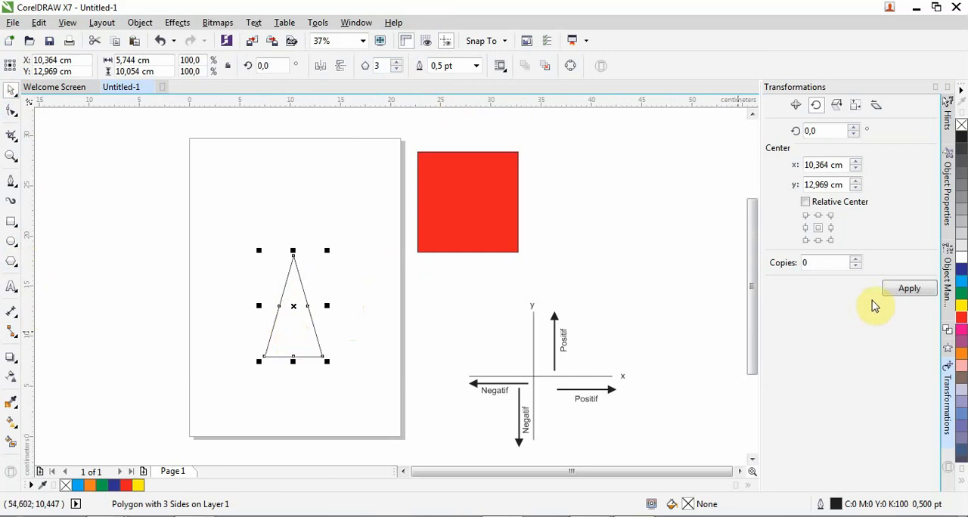
pyautogui.click(961, 281)
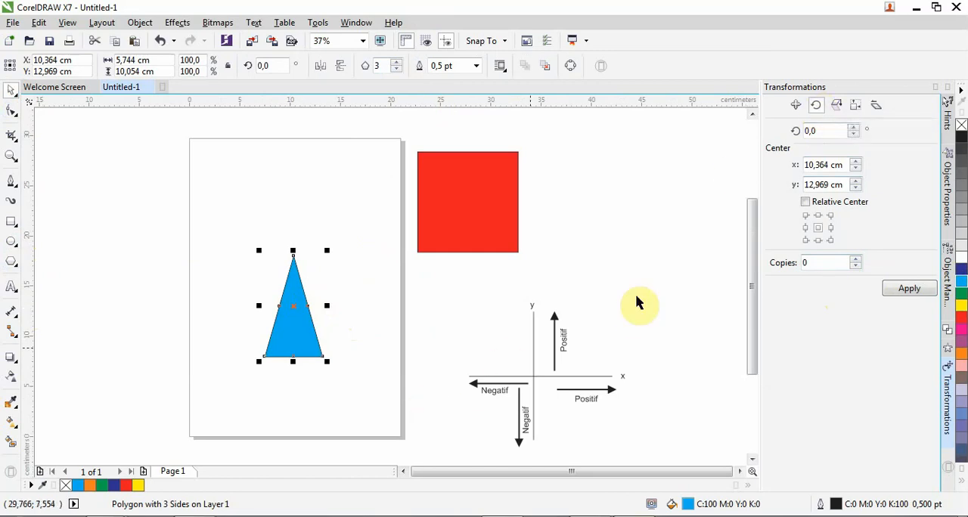
# Set the rotation angle to 15 degrees with 1 copy and apply it six times to the blue triangle
pyautogui.click(821, 130)
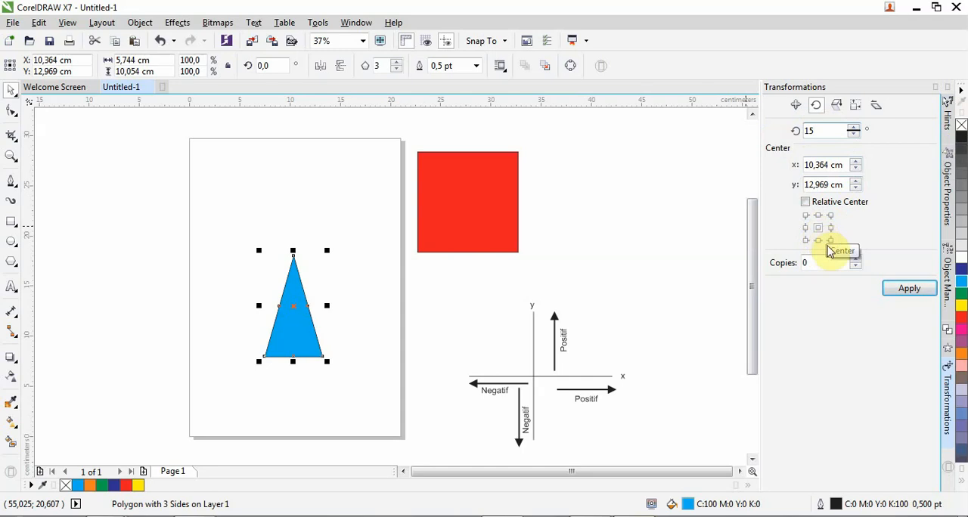
pyautogui.click(855, 260)
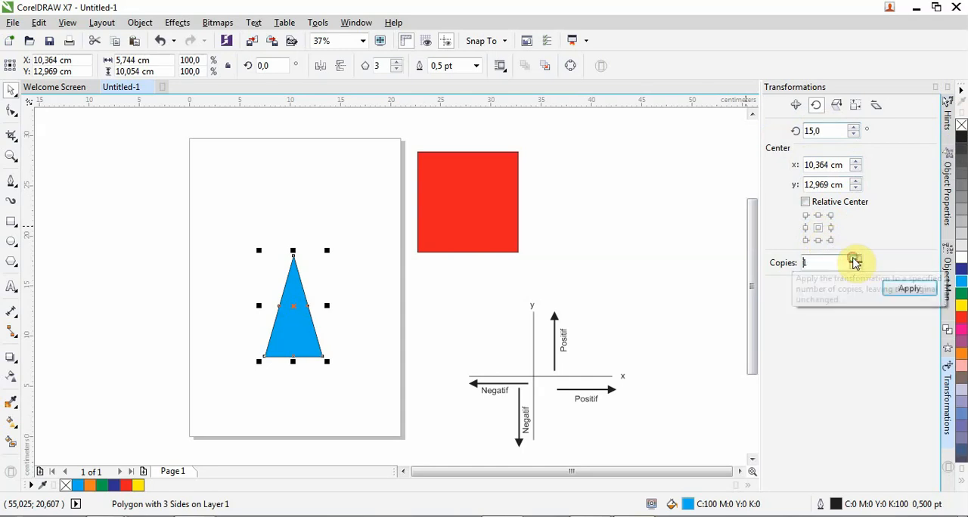
pyautogui.click(921, 295)
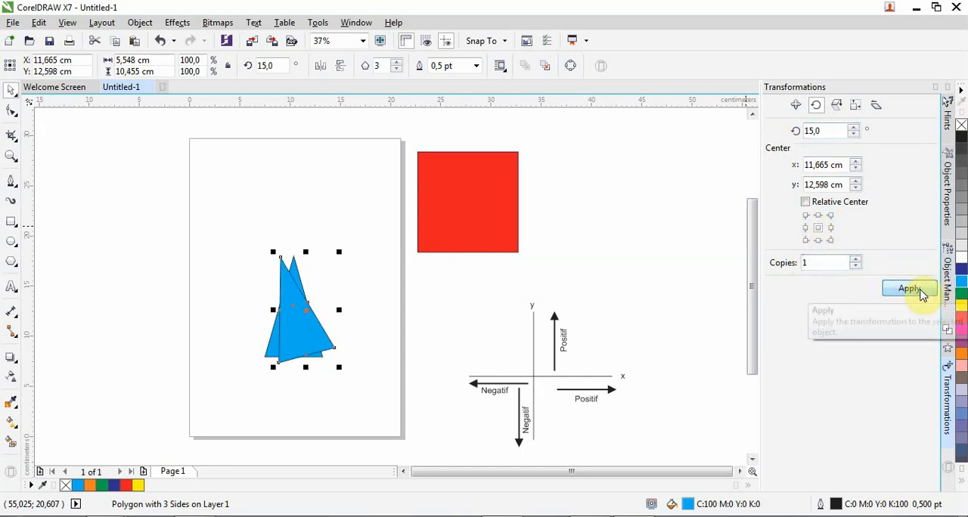
pyautogui.click(921, 295)
pyautogui.click(921, 295)
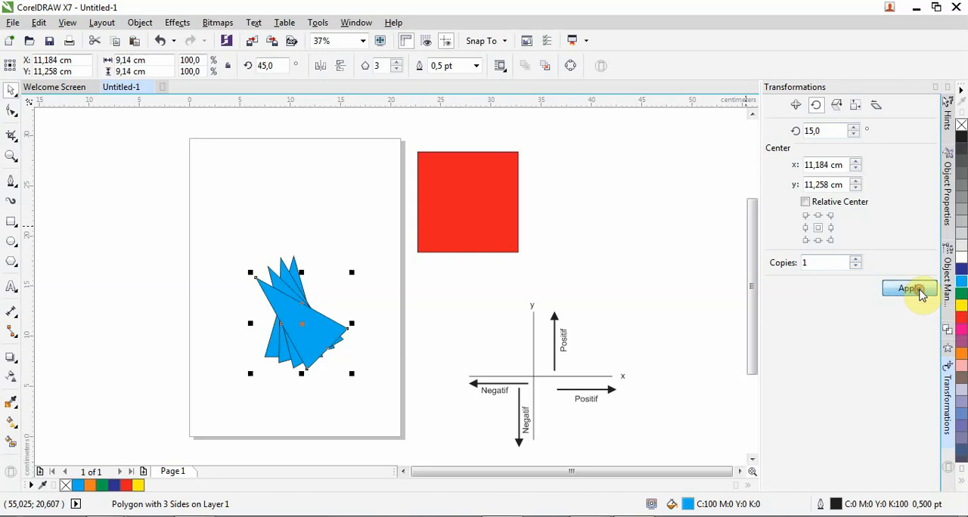
pyautogui.click(921, 295)
pyautogui.click(921, 295)
pyautogui.click(921, 295)
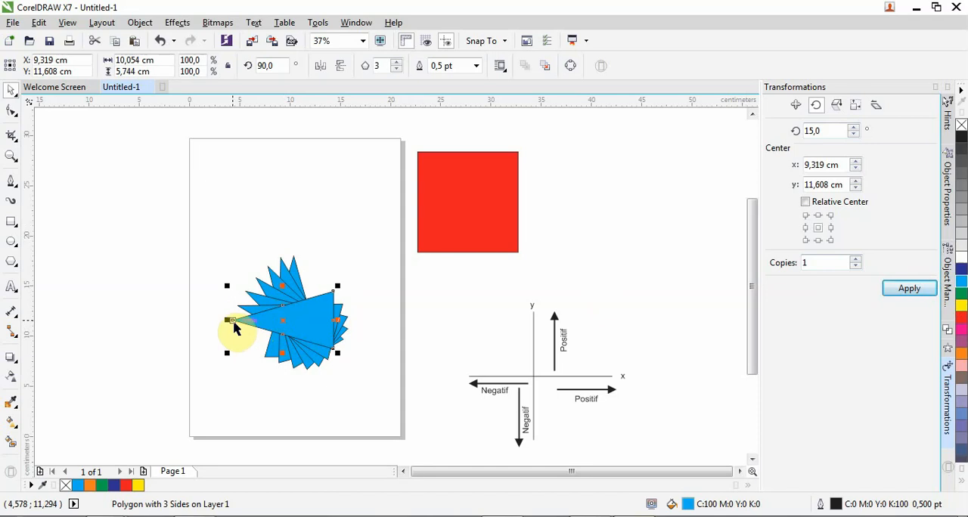
# Set the last triangle copy's rotation centre to its middle-left reference point, at the triangle's tip
pyautogui.click(805, 228)
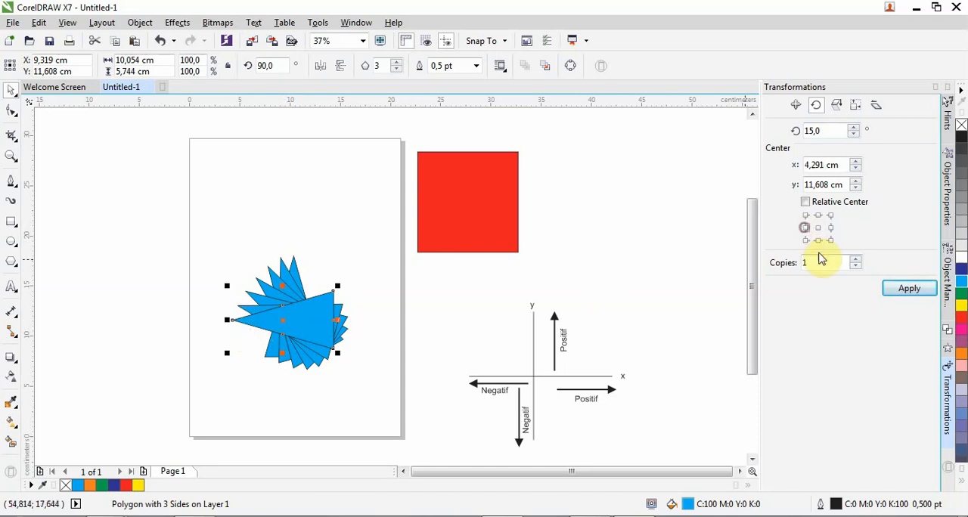
pyautogui.click(313, 316)
pyautogui.moveTo(282, 319); pyautogui.dragTo(232, 320)
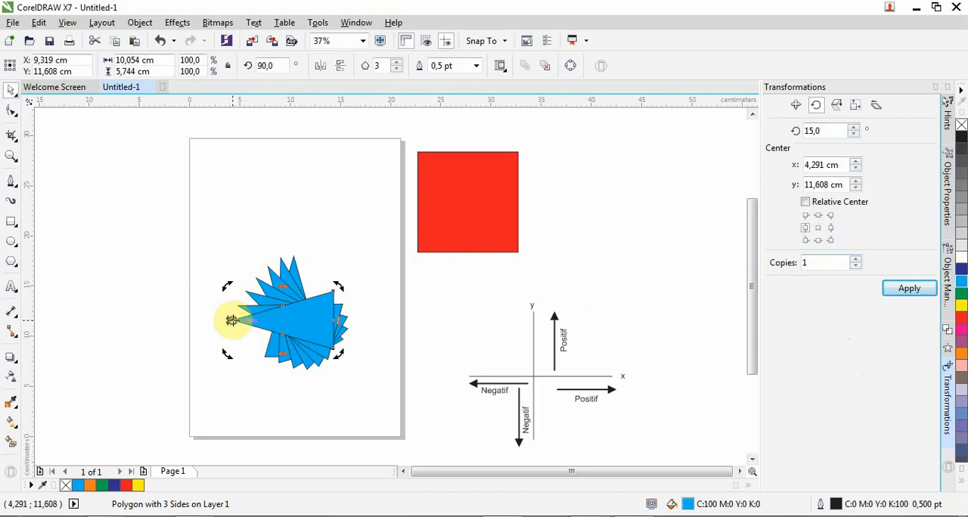
# Apply the 15-degree rotation with 1 copy repeatedly around the triangle's tip until the copies form a half-circle fan
pyautogui.click(904, 288)
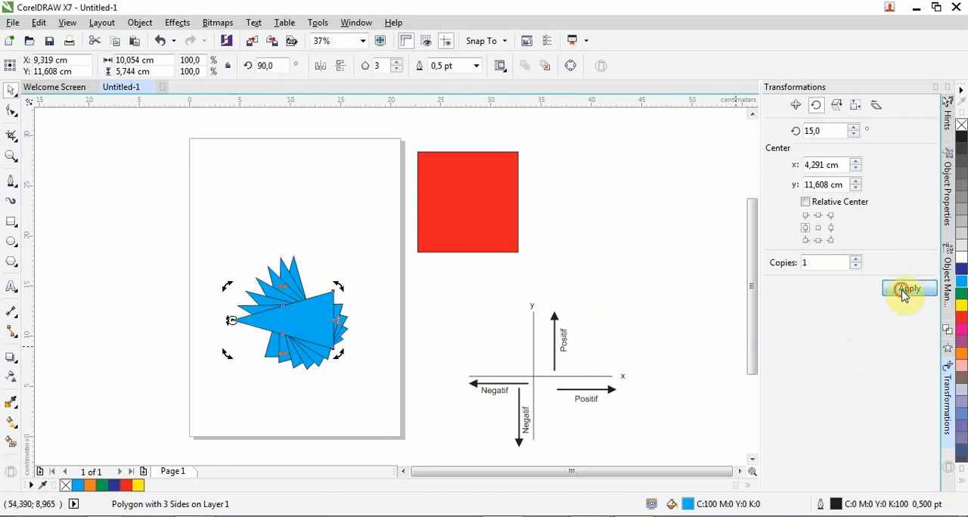
pyautogui.click(904, 289)
pyautogui.click(904, 291)
pyautogui.click(903, 293)
pyautogui.click(903, 293)
pyautogui.click(904, 293)
pyautogui.click(903, 294)
pyautogui.click(903, 294)
pyautogui.click(904, 295)
pyautogui.click(904, 295)
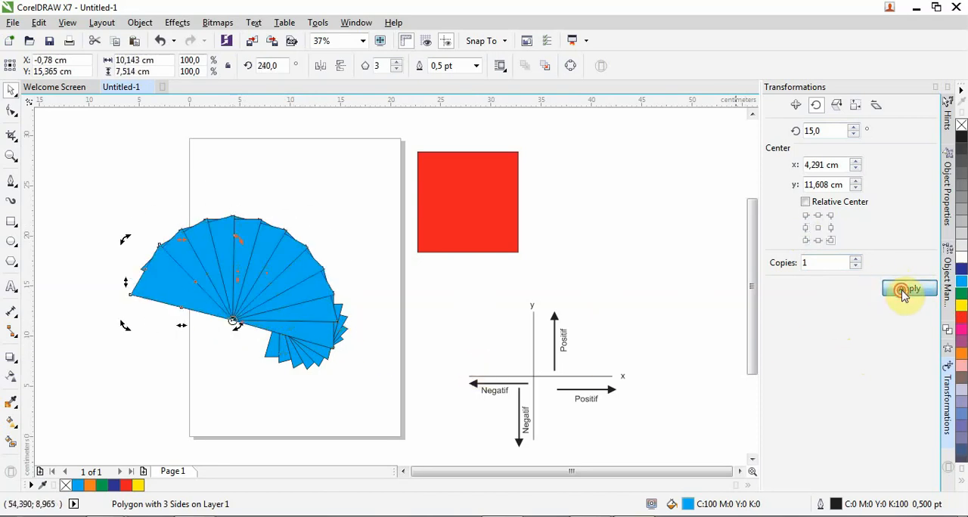
pyautogui.click(904, 295)
pyautogui.click(903, 295)
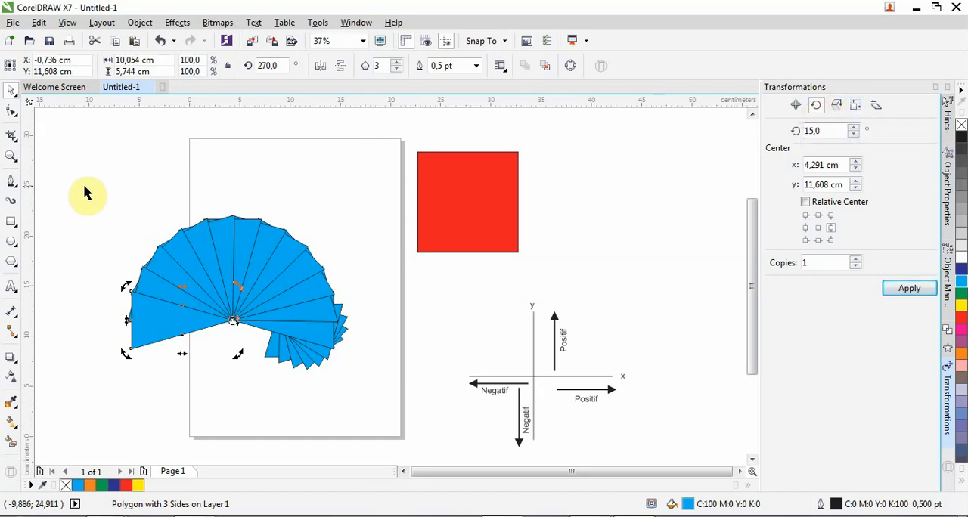
# Move the whole blue fan down to the page's lower edge and place the red square in the upper part of the page
pyautogui.moveTo(50, 162); pyautogui.dragTo(371, 404)
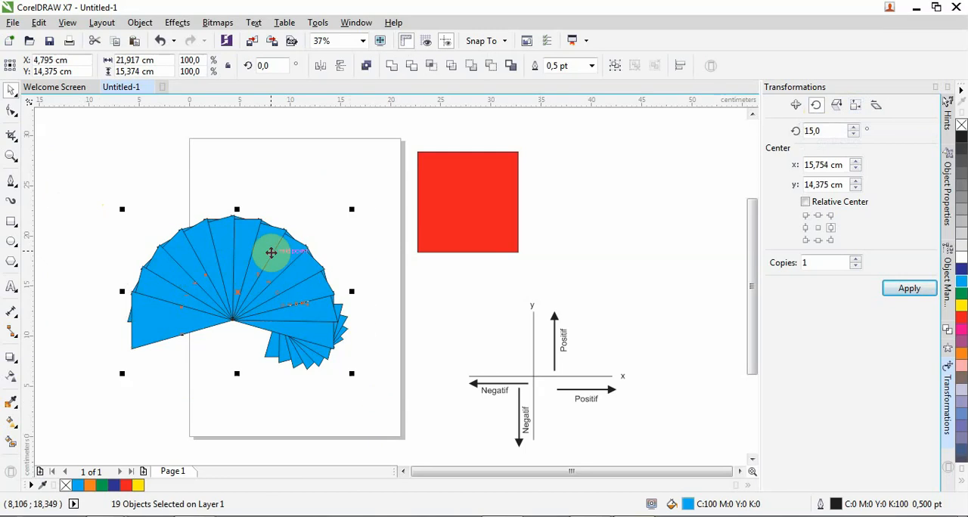
pyautogui.moveTo(270, 251); pyautogui.dragTo(310, 365)
pyautogui.click(491, 216)
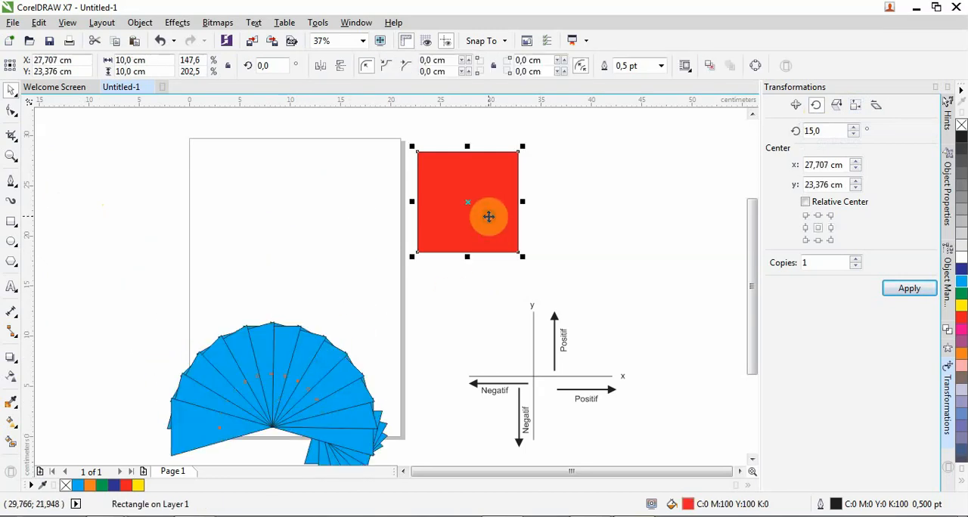
pyautogui.moveTo(491, 216); pyautogui.dragTo(274, 216)
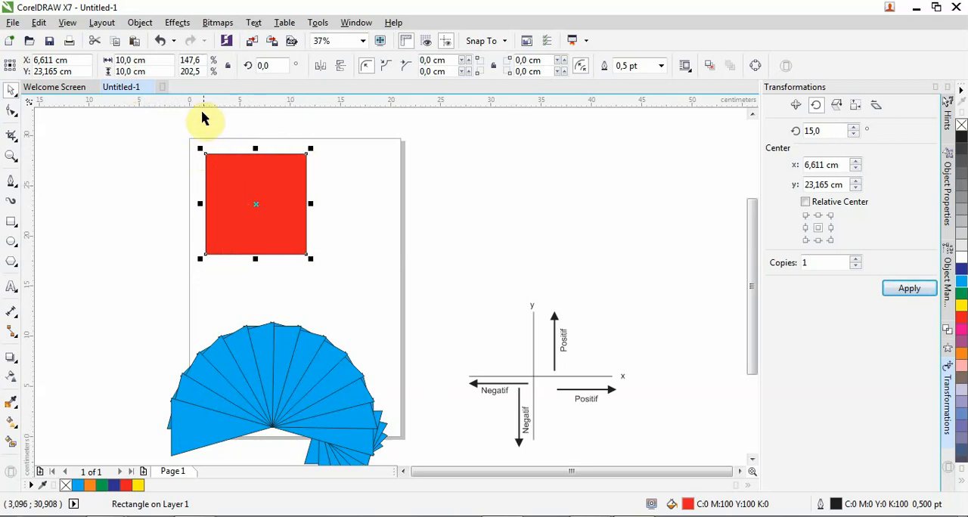
# Create 1 centred copy of the red square with a proportional size of 8 by 8 cm and fill it with yellow
pyautogui.click(856, 107)
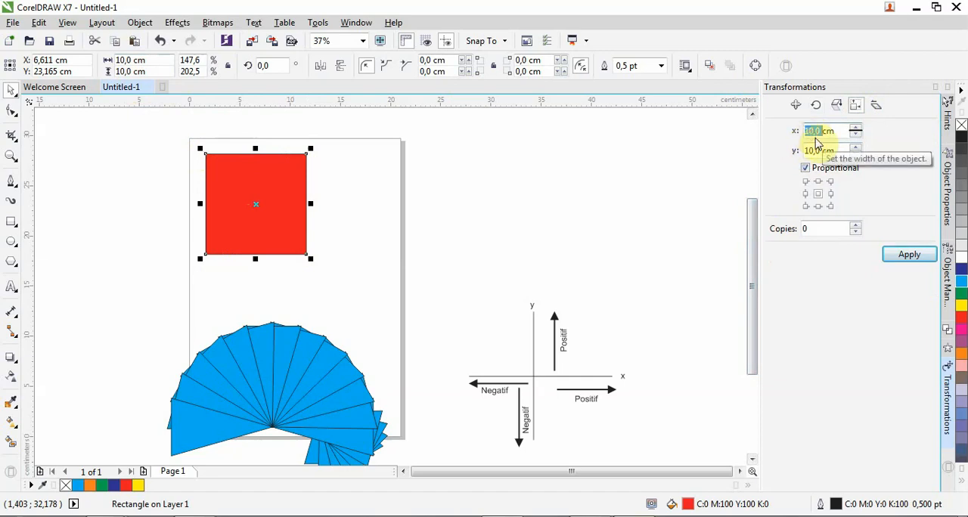
pyautogui.write('8')
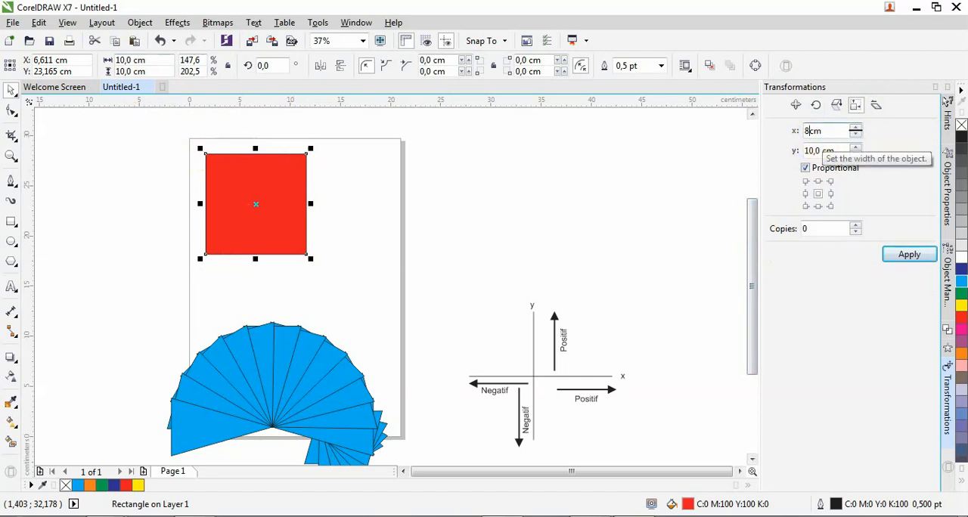
pyautogui.click(810, 151)
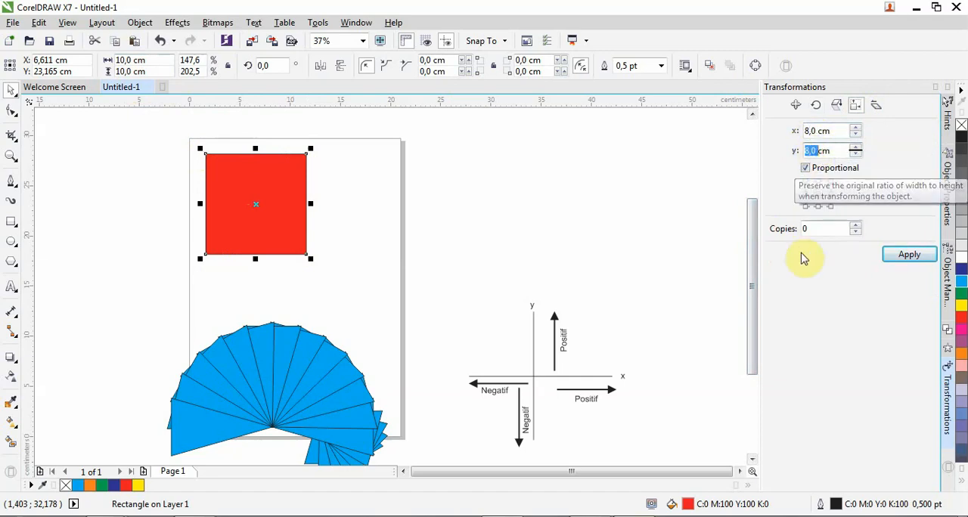
pyautogui.click(856, 225)
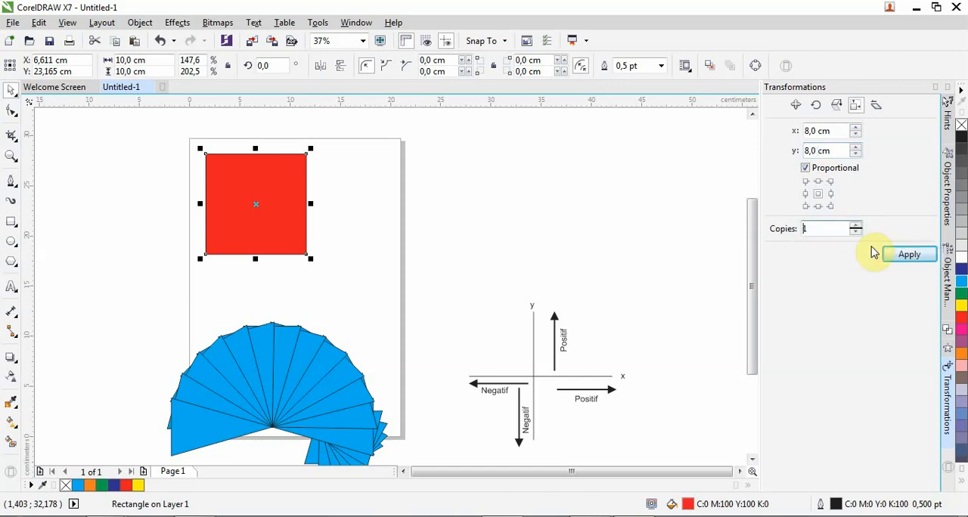
pyautogui.click(909, 256)
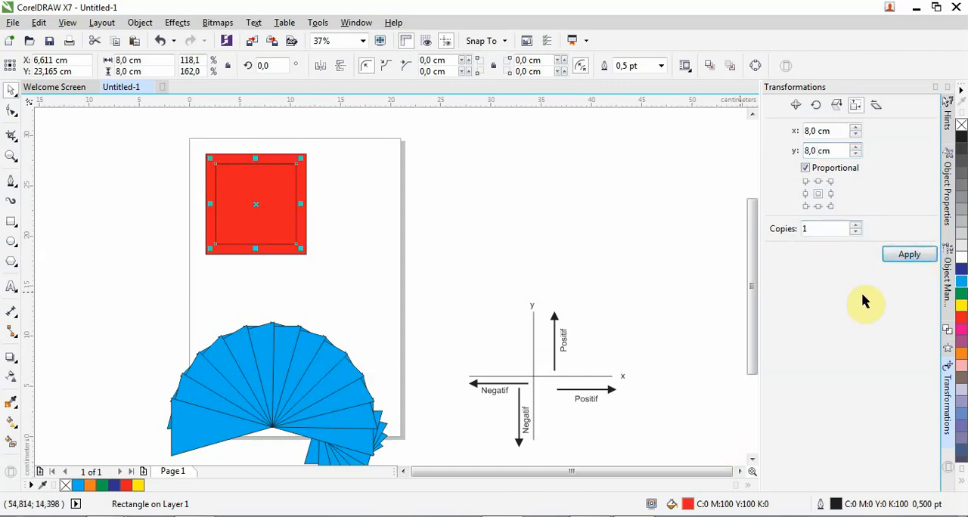
pyautogui.click(961, 304)
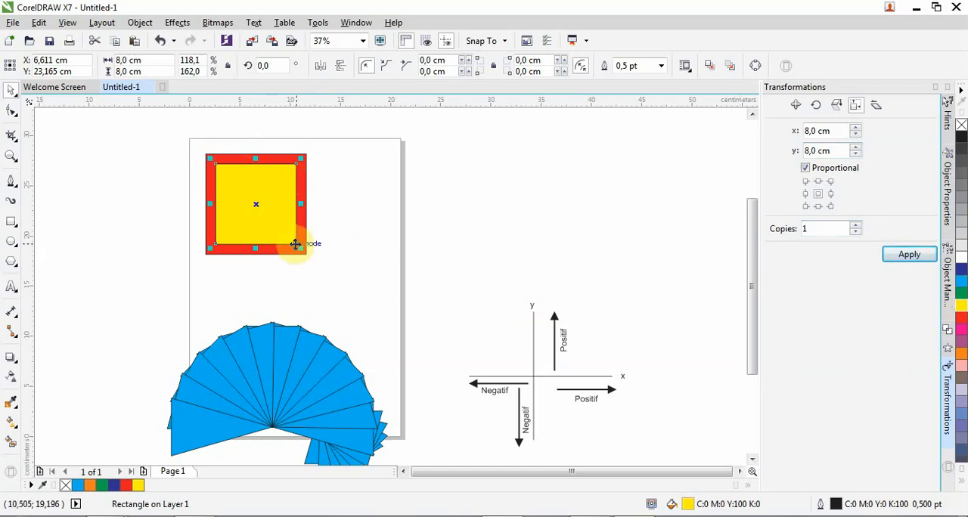
# Create 1 copy of the yellow square at 6 by 6 cm, anchored at its bottom-right corner, and fill it with magenta
pyautogui.click(830, 207)
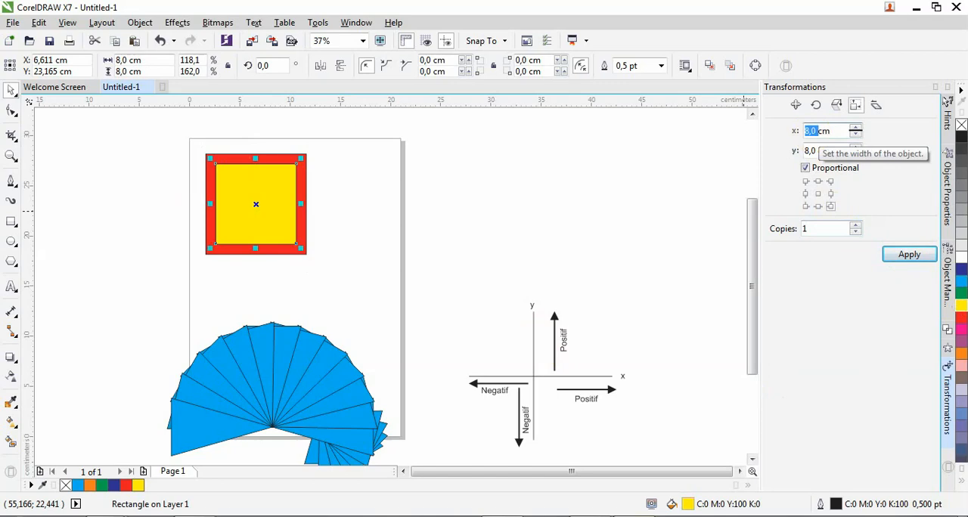
pyautogui.click(808, 131)
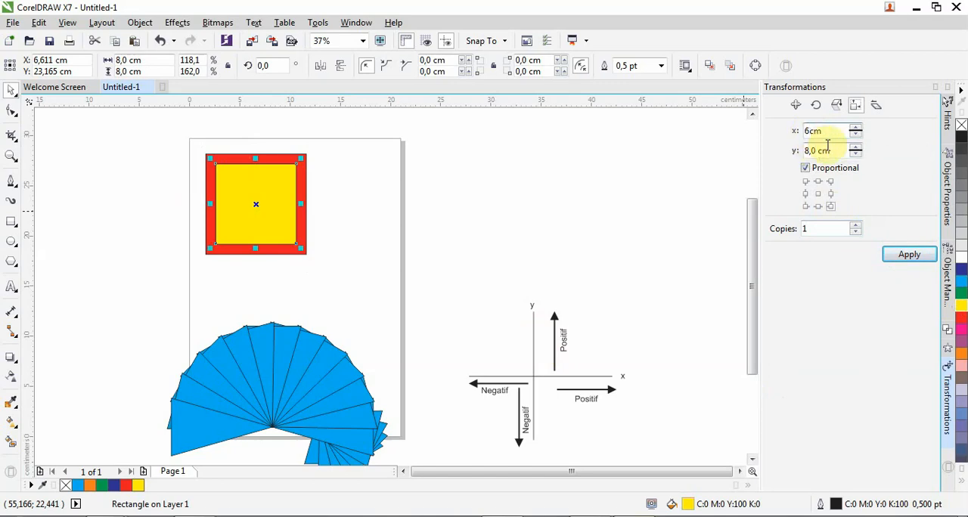
pyautogui.click(827, 145)
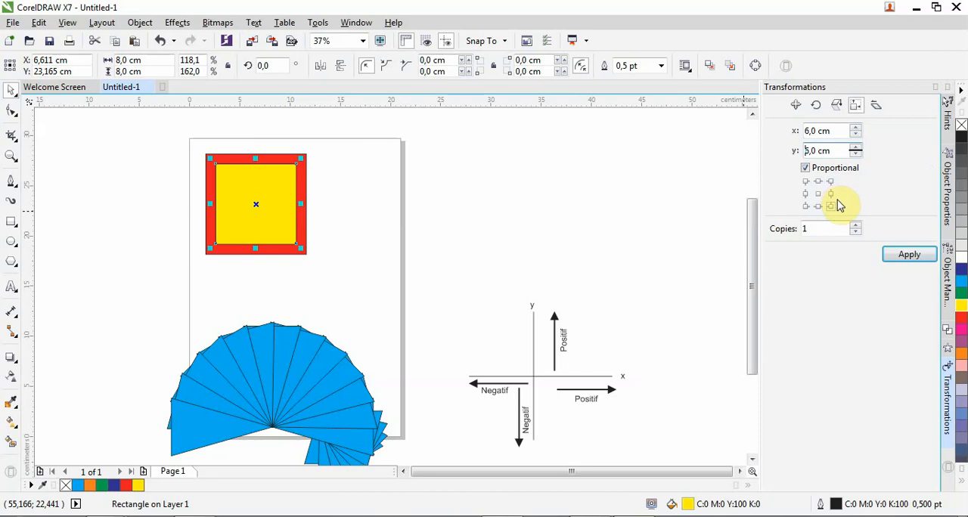
pyautogui.click(909, 263)
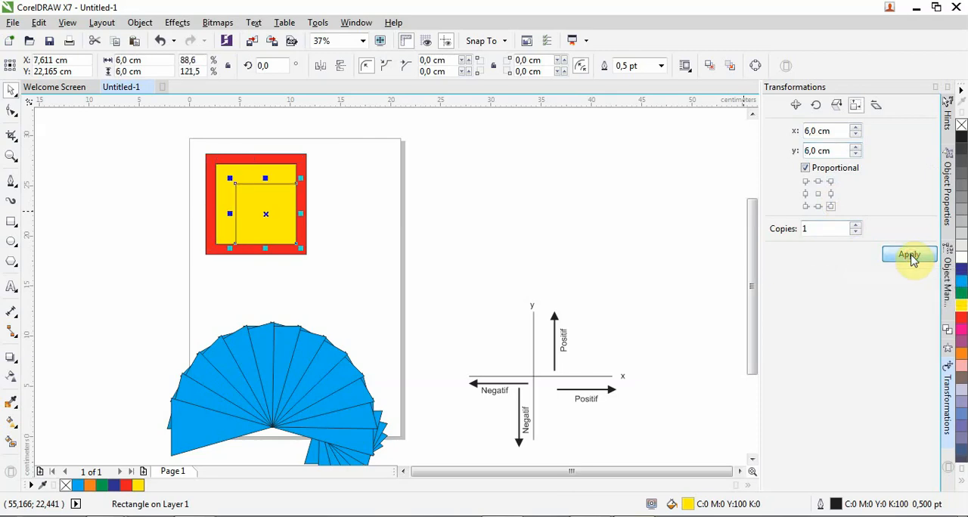
pyautogui.click(961, 330)
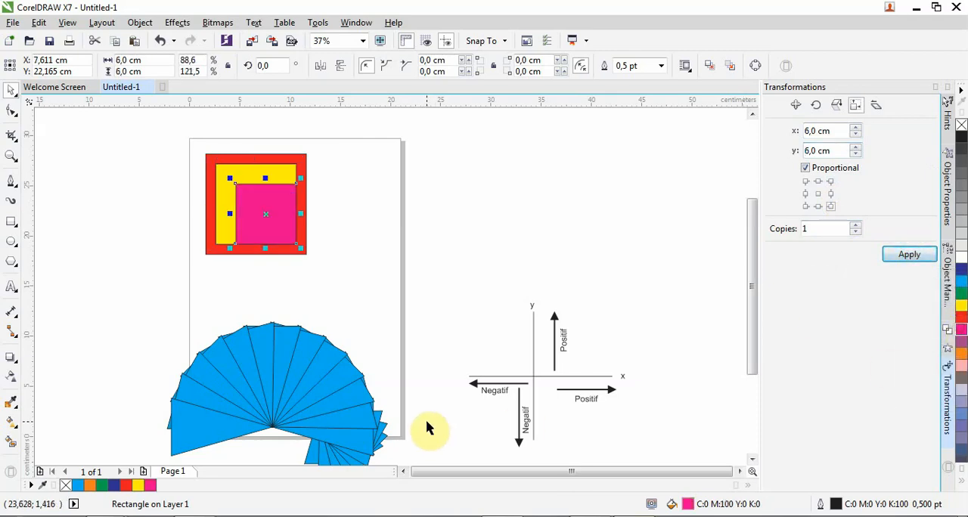
# Select all the blue fan triangles and move them up and to the right so they lie inside the page below the squares
pyautogui.scroll(-2, 392, 383)
pyautogui.scroll(2, 392, 383)
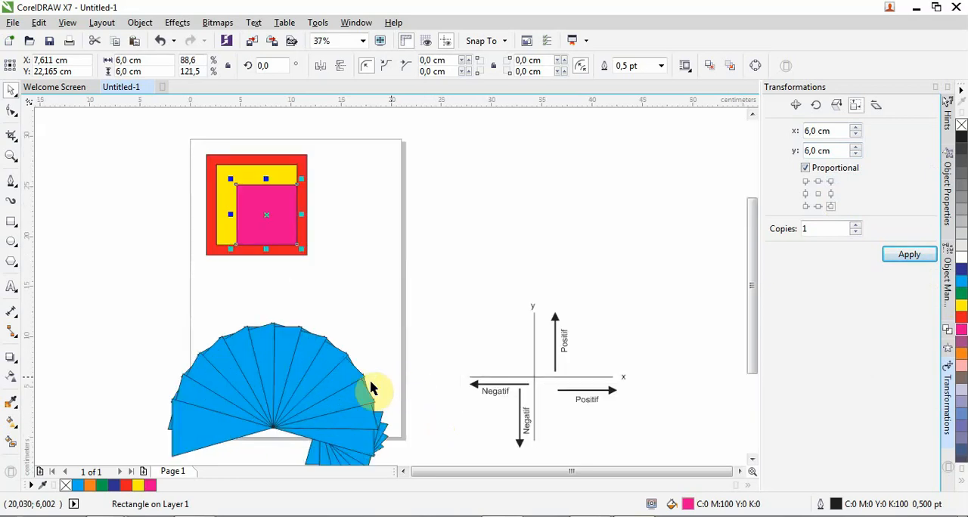
pyautogui.scroll(-2, 108, 270)
pyautogui.moveTo(104, 262); pyautogui.dragTo(236, 364)
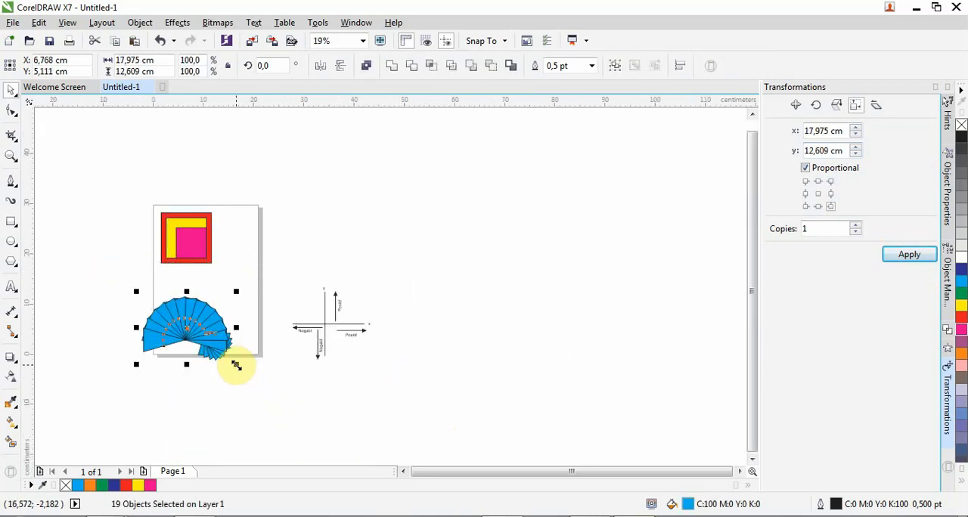
pyautogui.moveTo(204, 330); pyautogui.dragTo(219, 312)
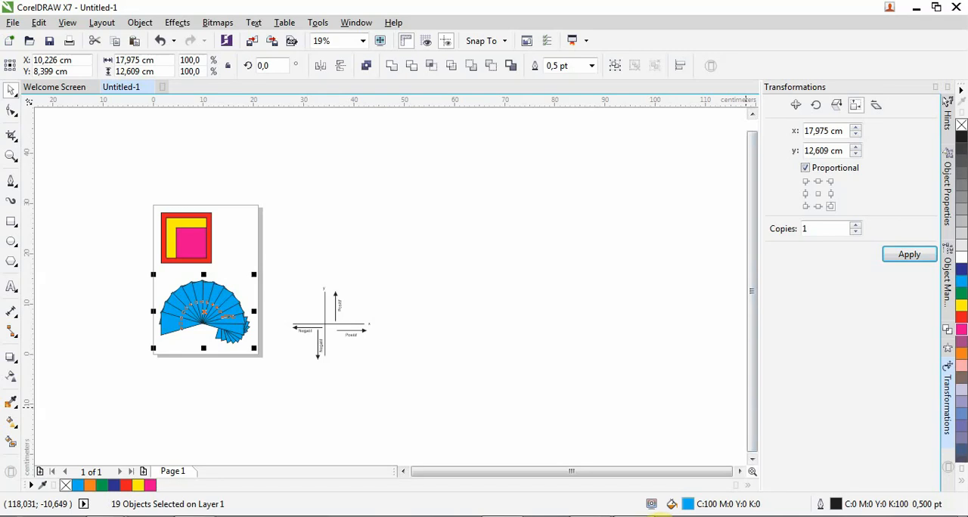
pyautogui.moveTo(652, 514)
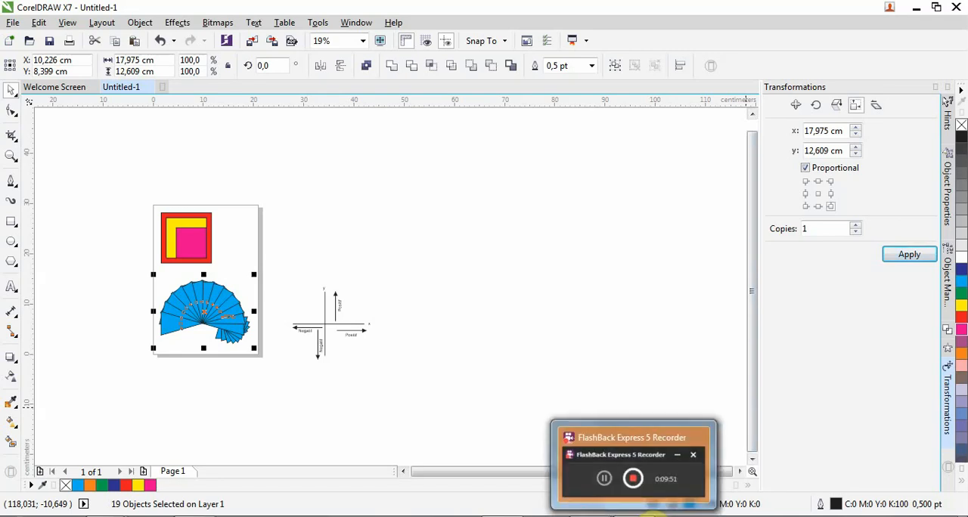